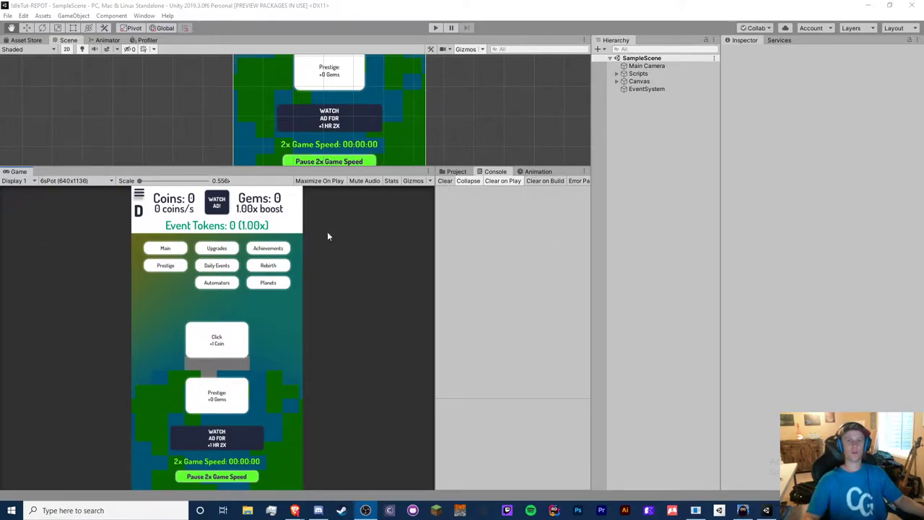
- Switch to the Rect tool, glance at the File menu, and widen the Scene/Game split slightly
key("t")
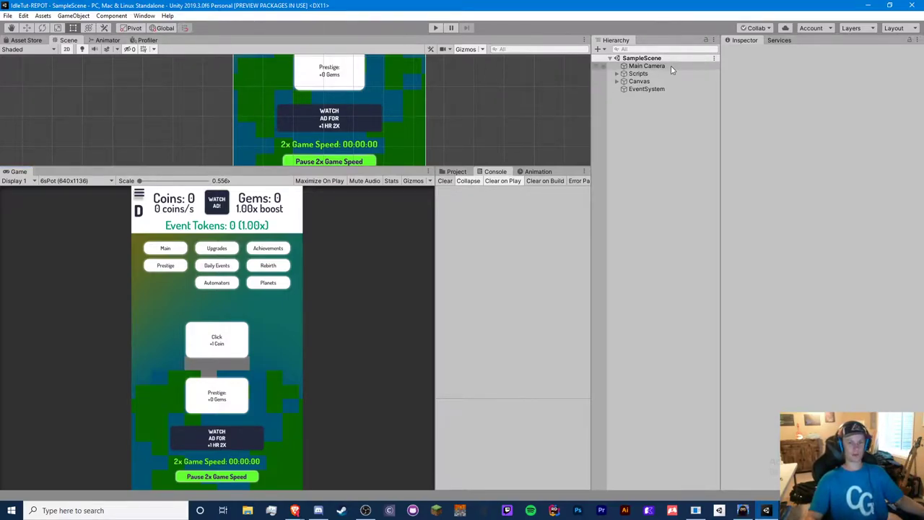
left_click(7, 16)
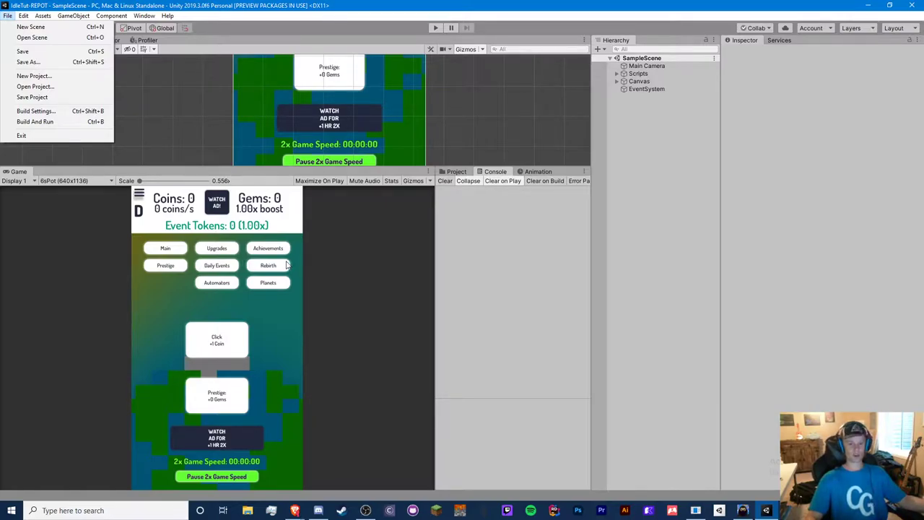
left_click(205, 166)
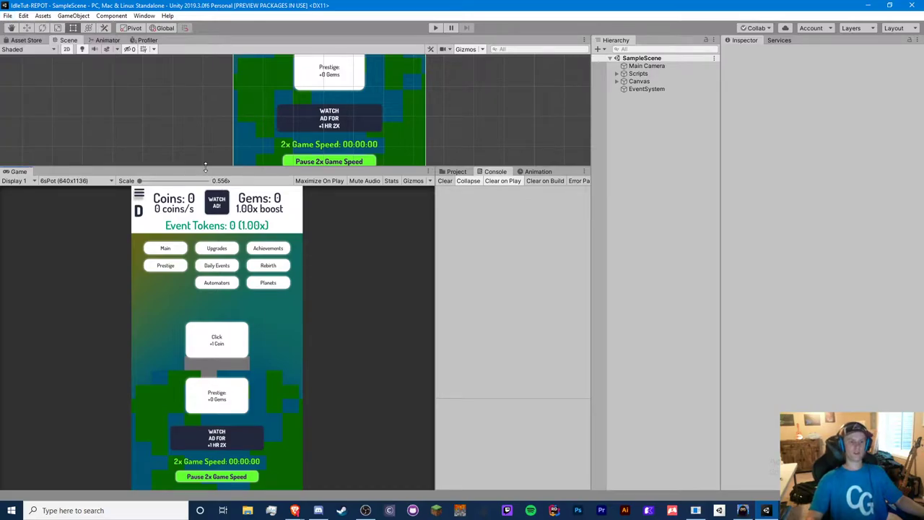
left_click_drag(205, 167, 222, 173)
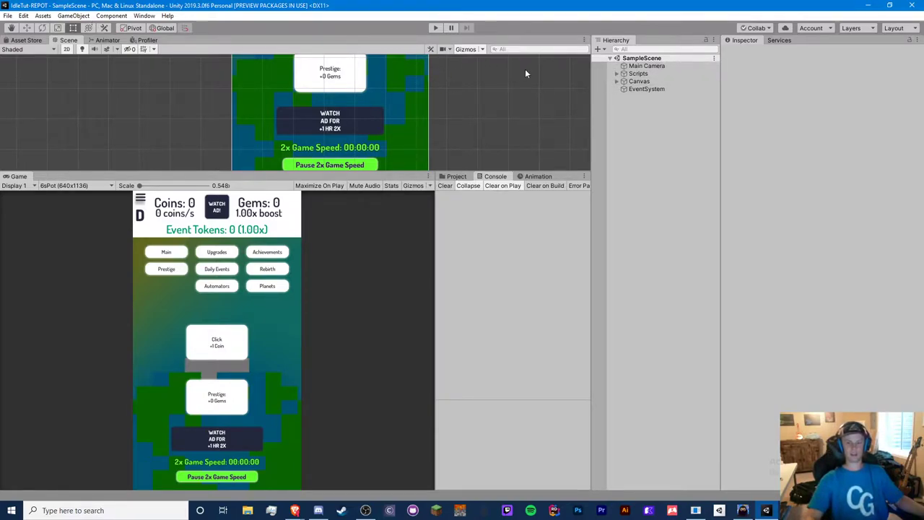
- Open File > Build Settings, drag it to the screen centre, and bring Unity Hub forward
left_click(8, 16)
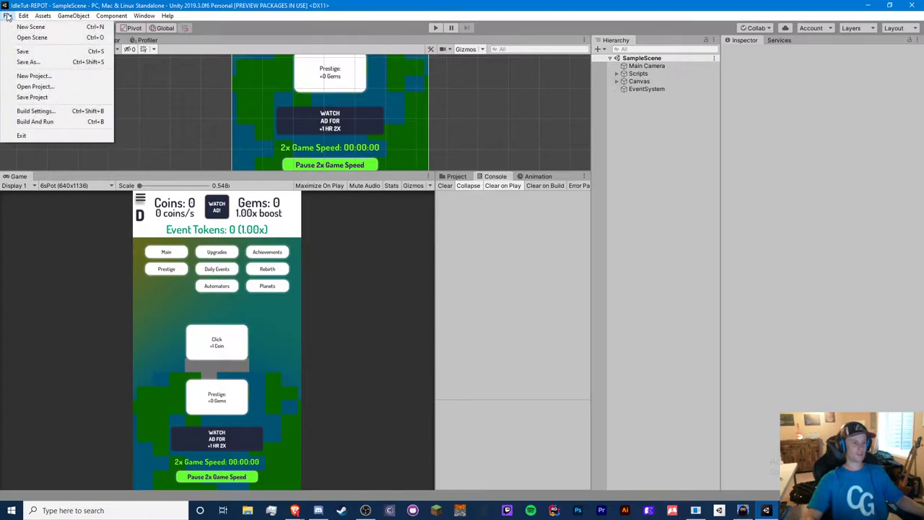
left_click(33, 110)
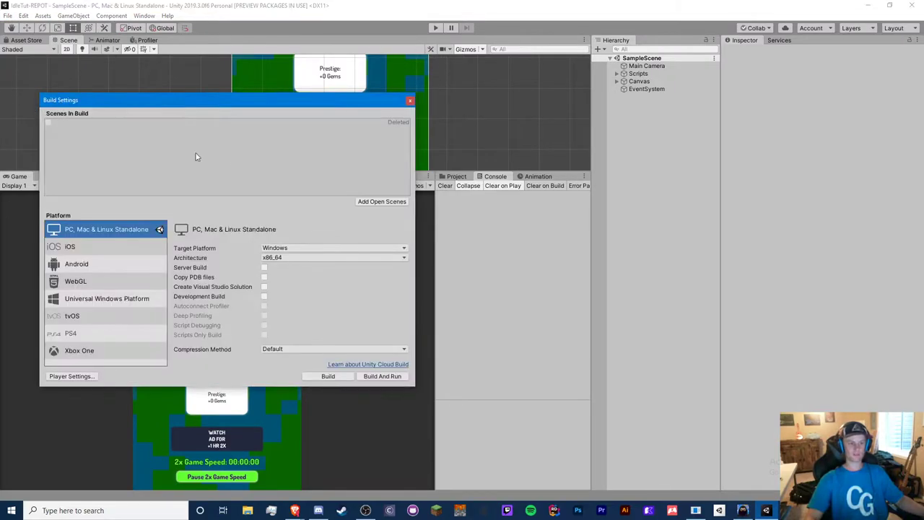
left_click_drag(224, 106, 446, 78)
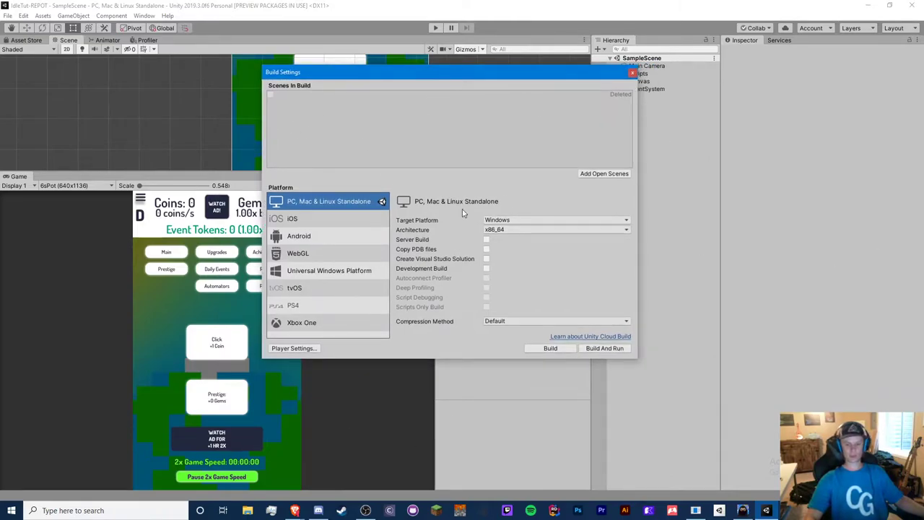
left_click(719, 510)
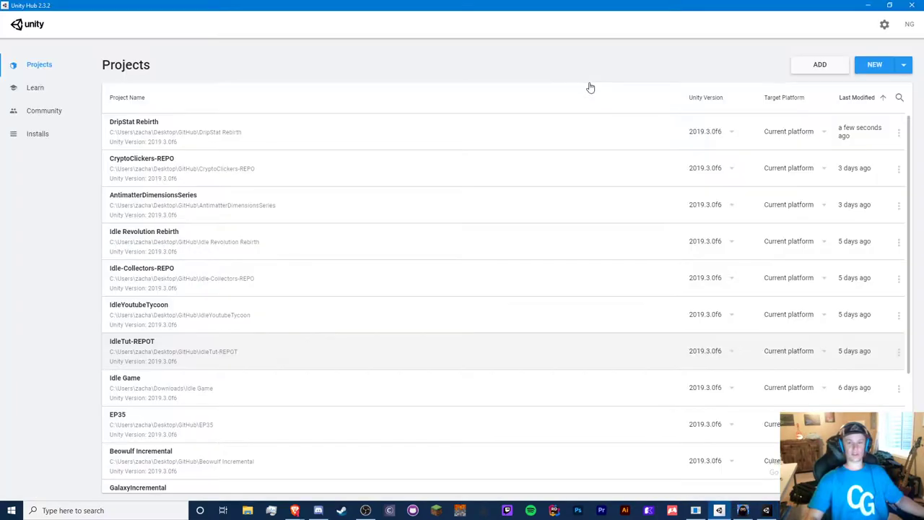
- Open the Add Modules list for the 2019.3.0f6 install and expand Android Build Support
left_click(38, 135)
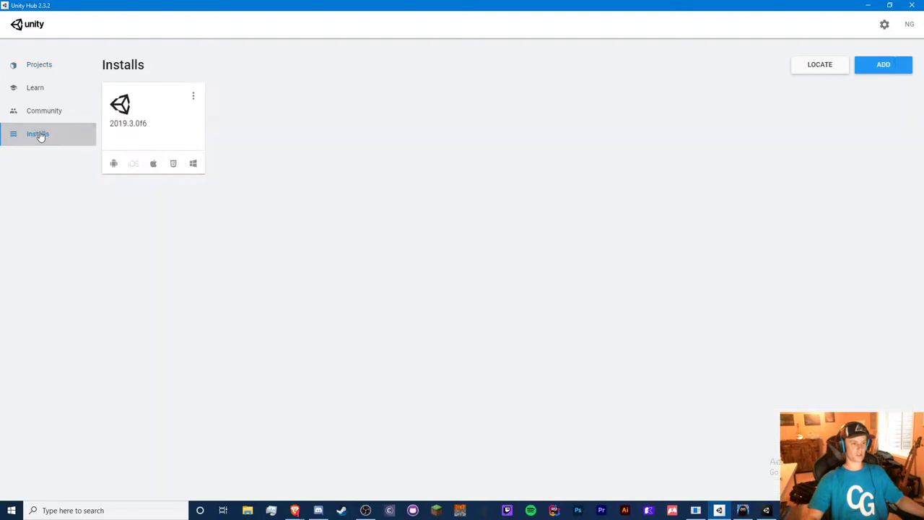
left_click(193, 97)
left_click(175, 102)
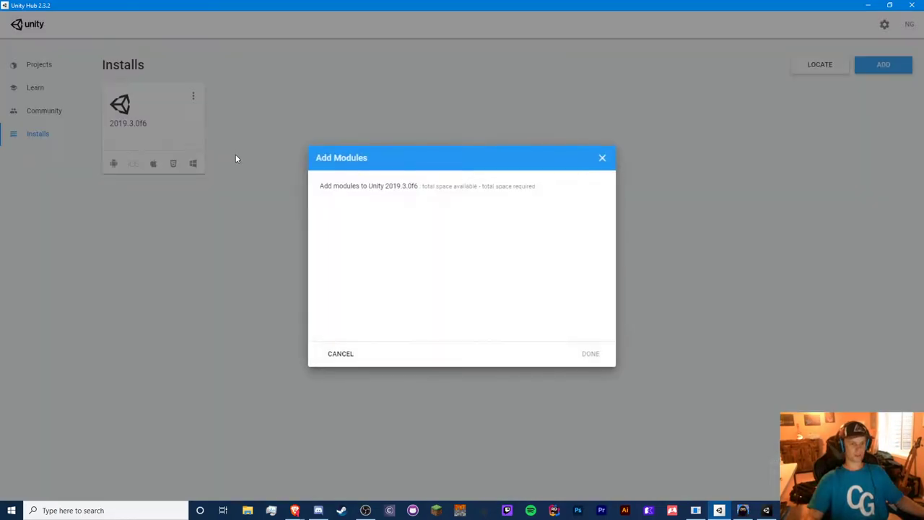
left_click(326, 215)
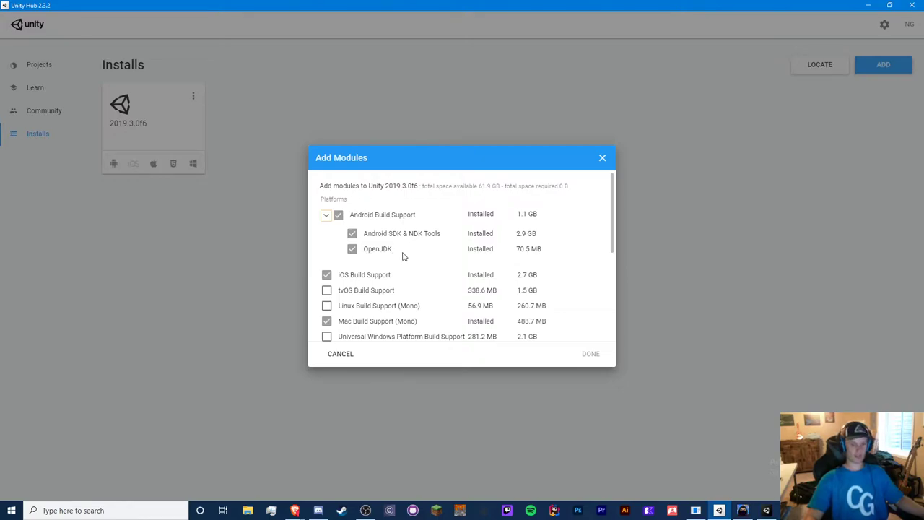
- Review the installed Android, iOS, Mac, WebGL and Windows build support, then close the list unchanged
scroll(368, 269, "down", 1)
scroll(368, 269, "down", 3)
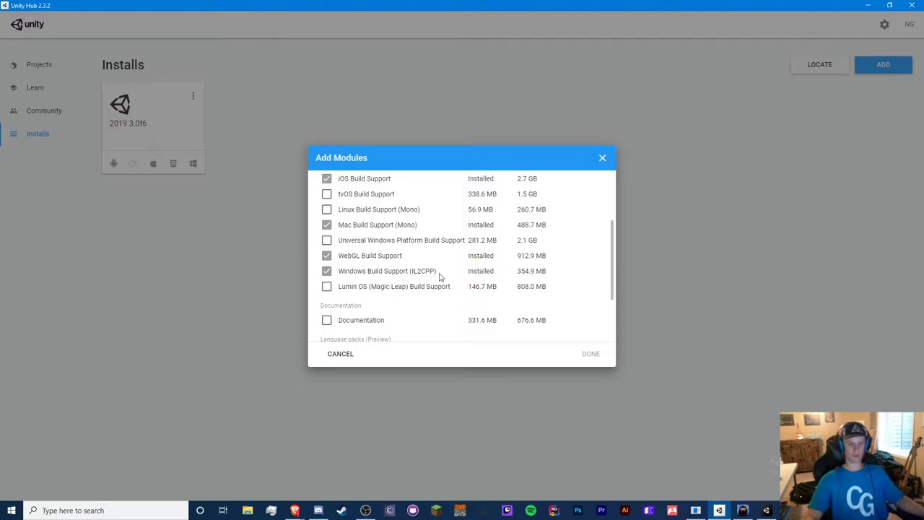
scroll(398, 245, "up", 4)
scroll(391, 223, "down", 4)
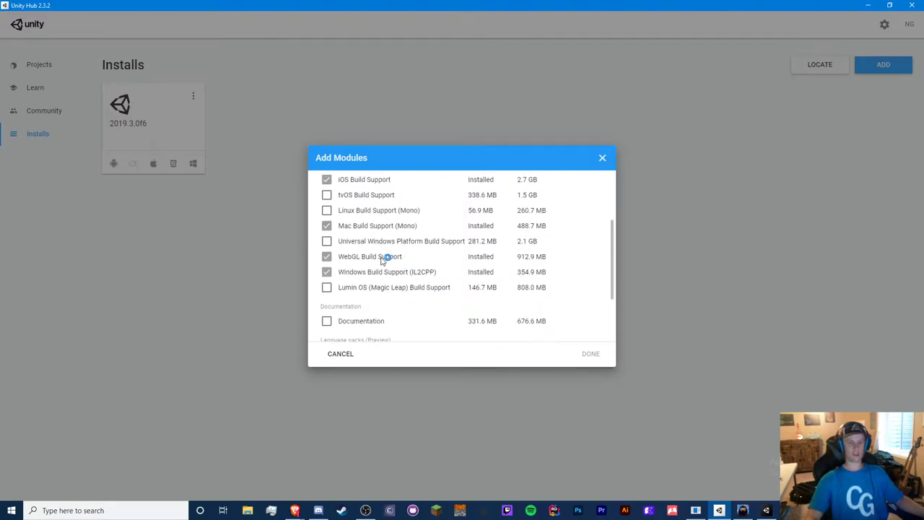
scroll(382, 260, "up", 3)
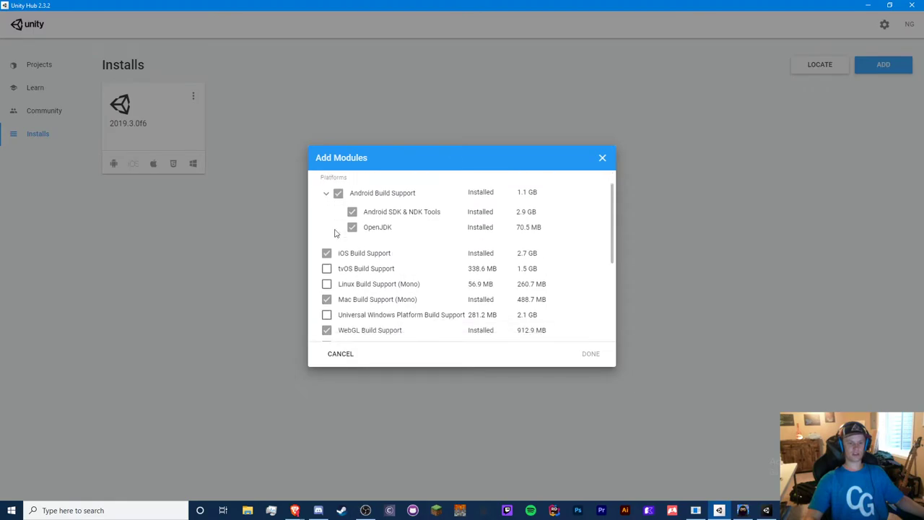
scroll(334, 232, "down", 4)
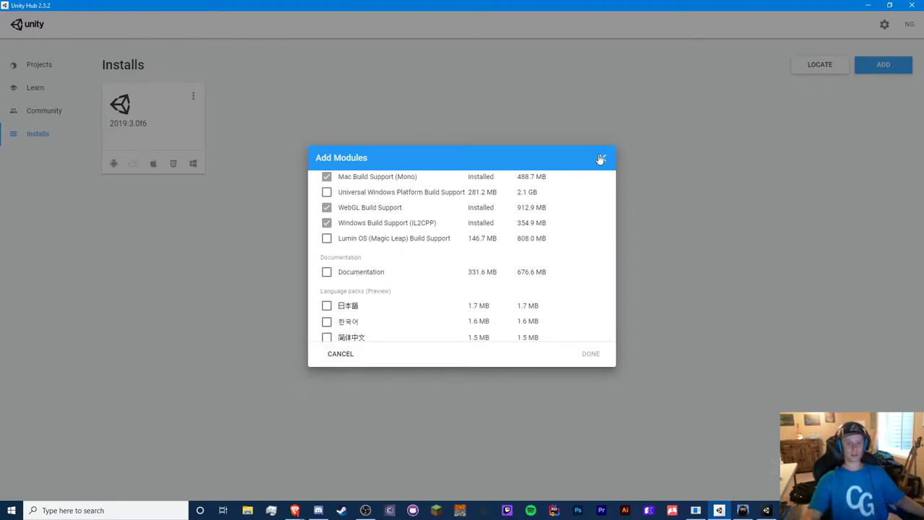
left_click(600, 158)
key("alt+Tab")
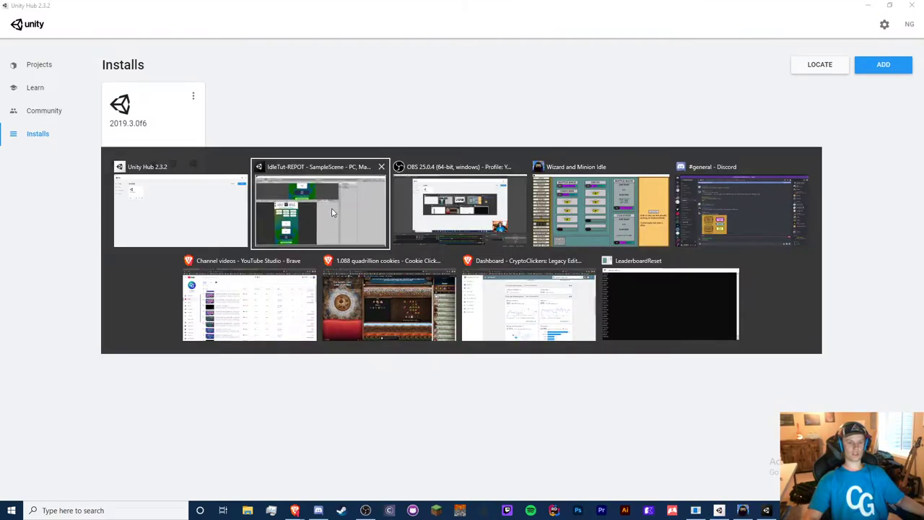
- Keep Build Settings on Target Platform Windows with x86_64 architecture, then open Player Settings
left_click(332, 212)
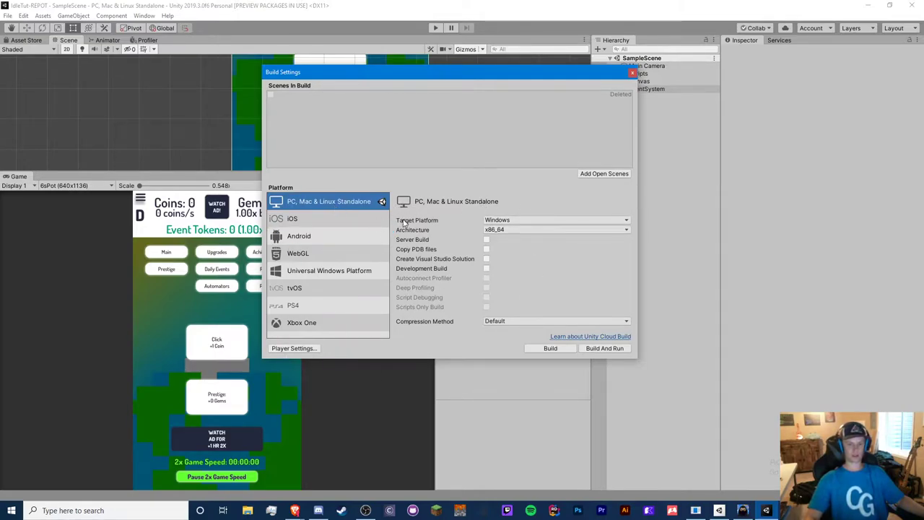
left_click(507, 221)
left_click(508, 231)
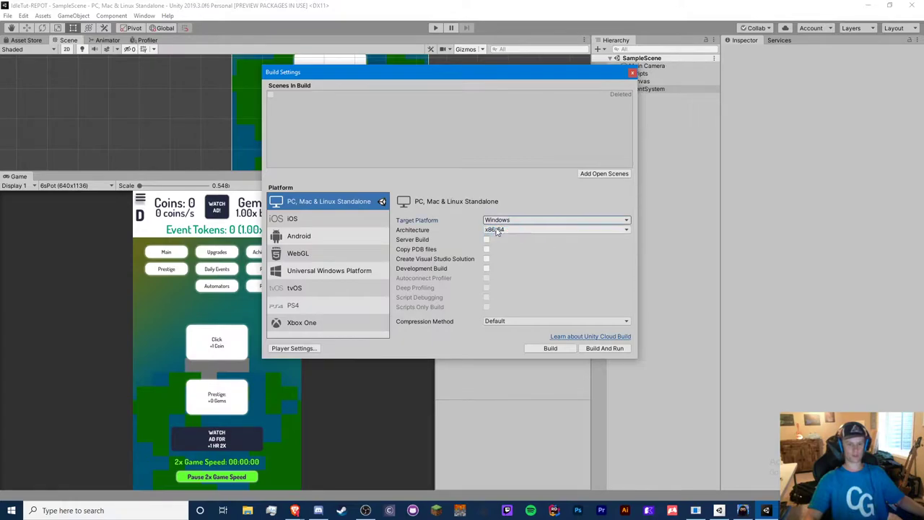
left_click(504, 230)
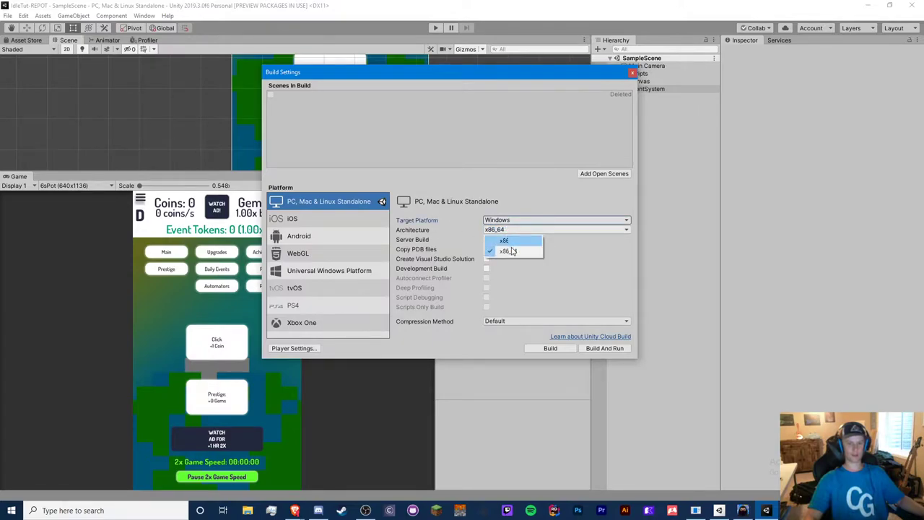
left_click(443, 196)
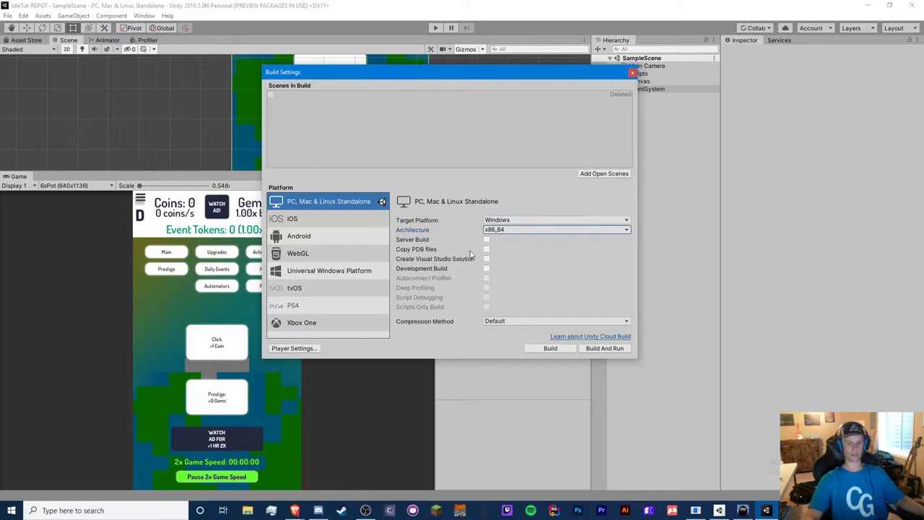
left_click(302, 349)
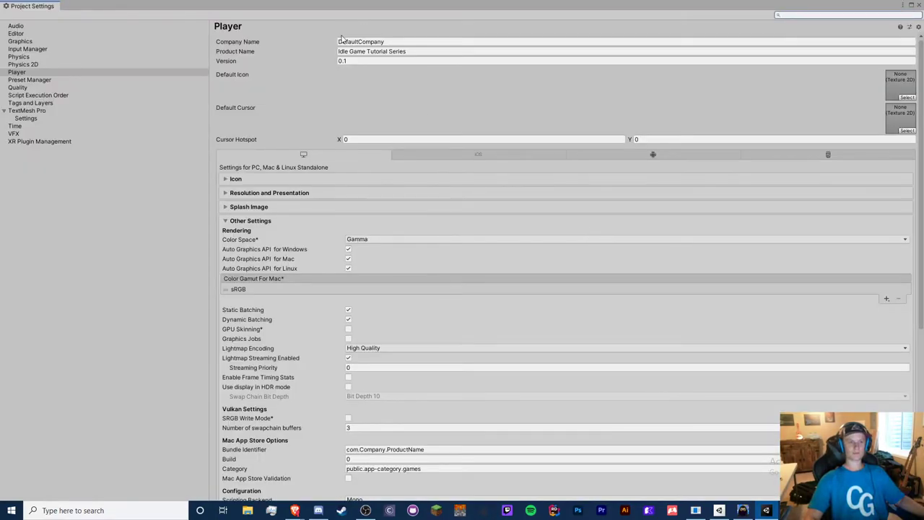
- Replace the Player Company Name DefaultCompany with CryptoGrounds
scroll(339, 239, "down", 6)
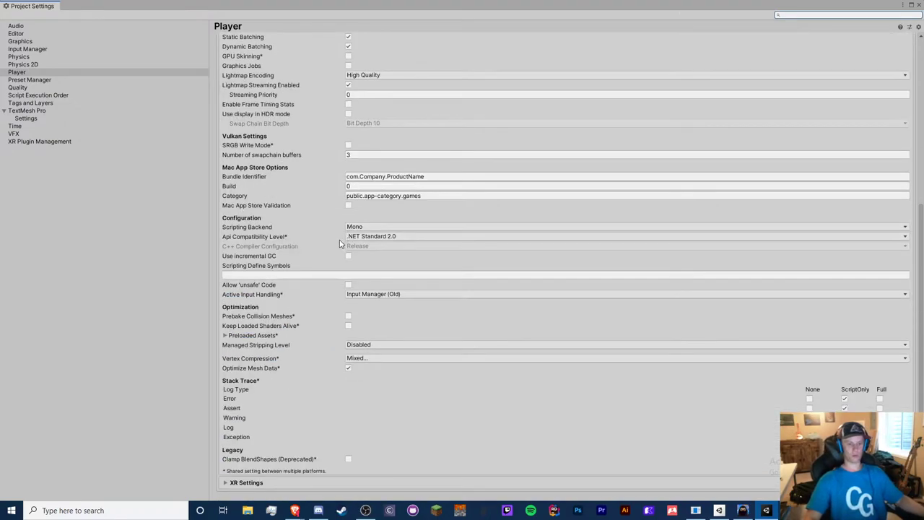
scroll(345, 253, "up", 5)
scroll(345, 253, "up", 1)
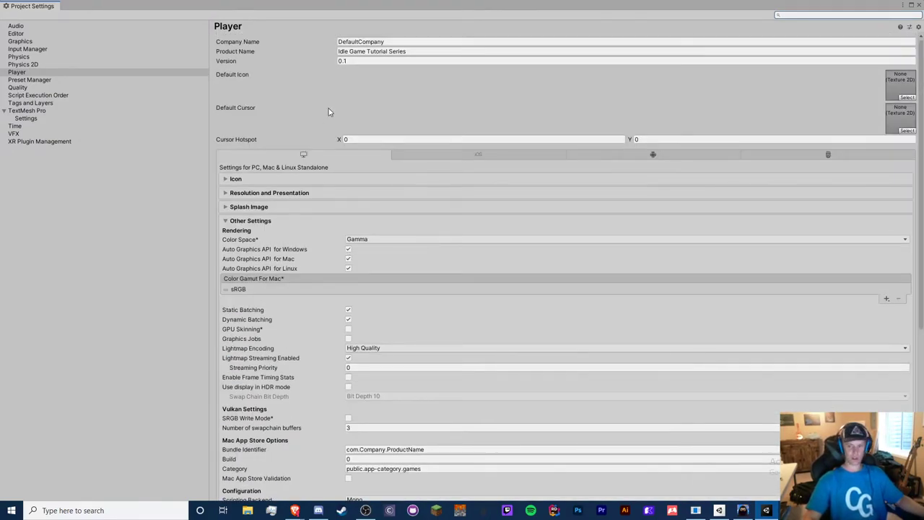
left_click(376, 42)
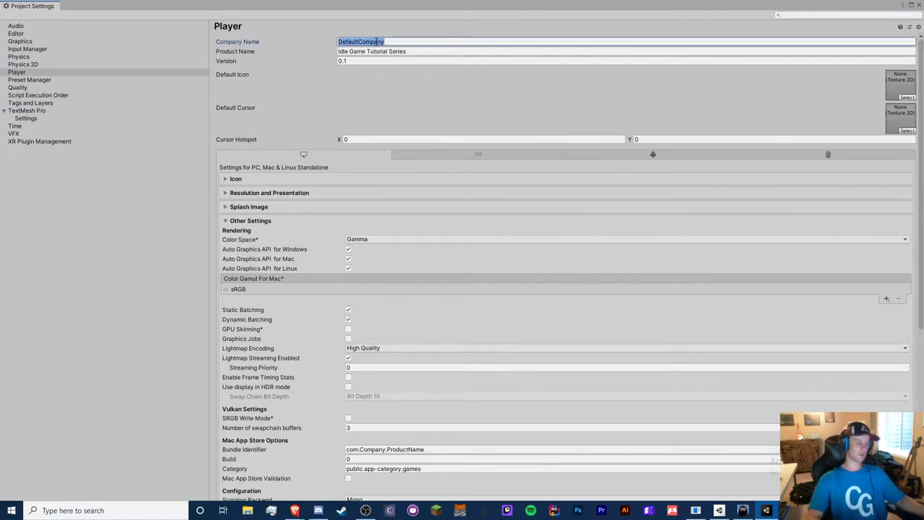
type("CryptoG")
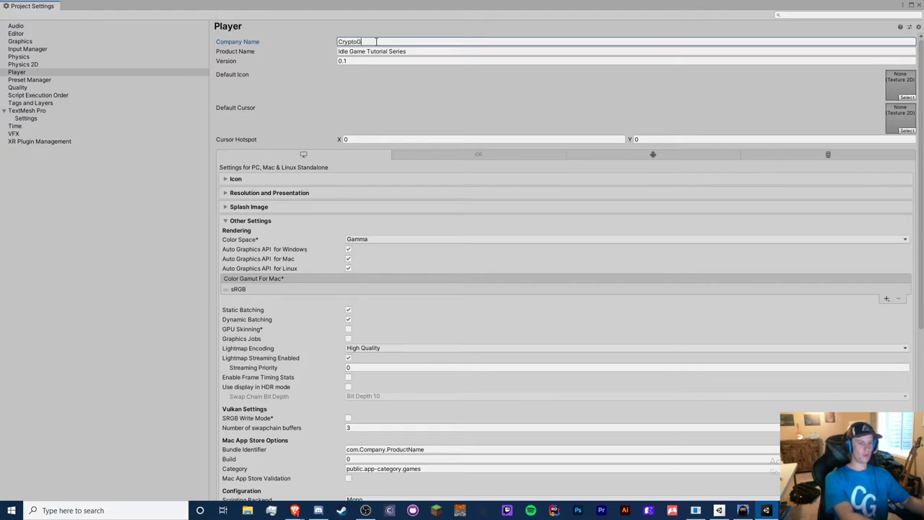
type("rounds")
key("alt+Tab")
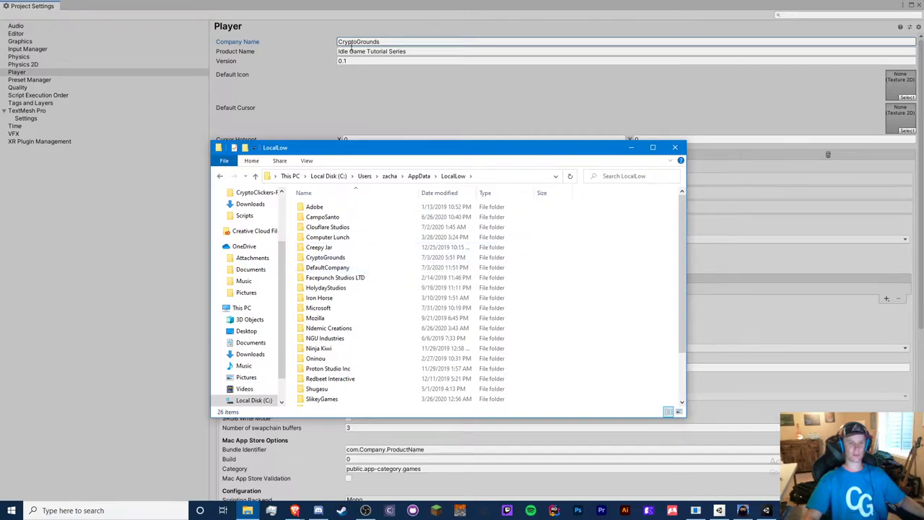
- Browse DefaultCompany > Idle Game Tutorial Series, then the CryptoGrounds folder under LocalLow, and close Explorer
double_click(340, 267)
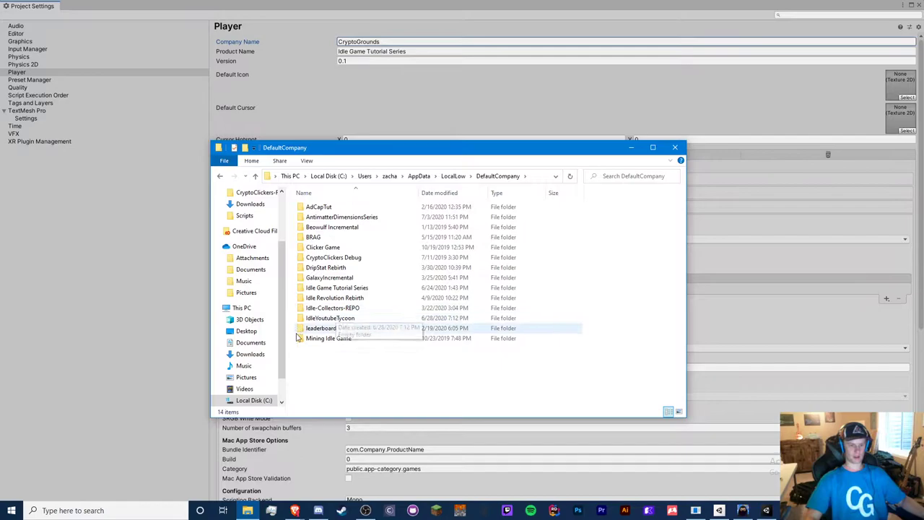
double_click(330, 287)
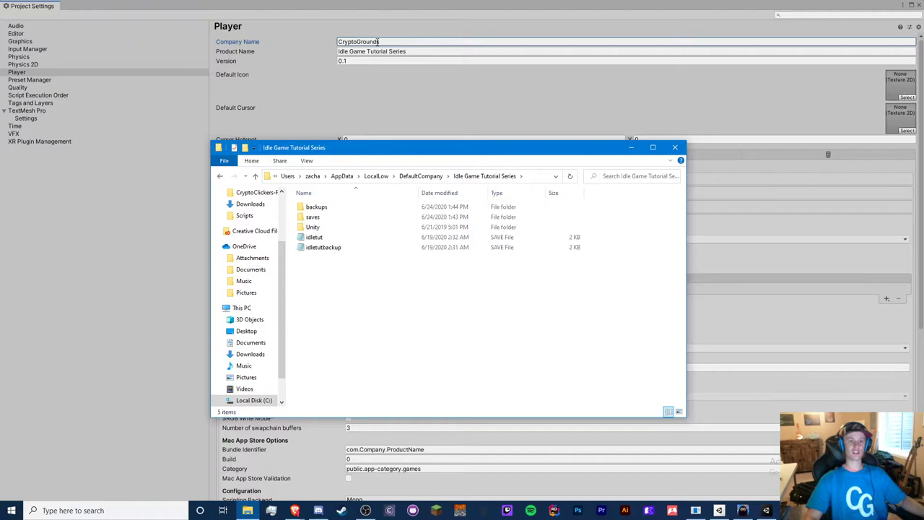
left_click(376, 177)
double_click(346, 256)
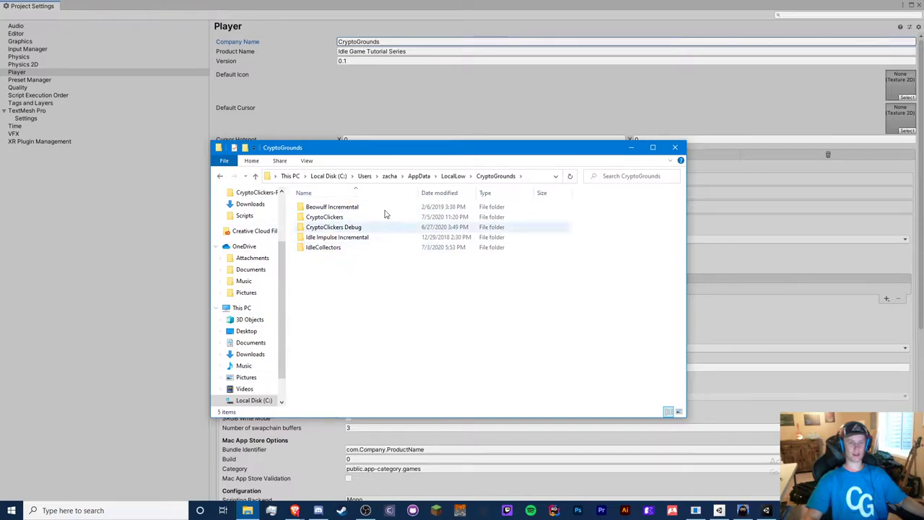
left_click(674, 148)
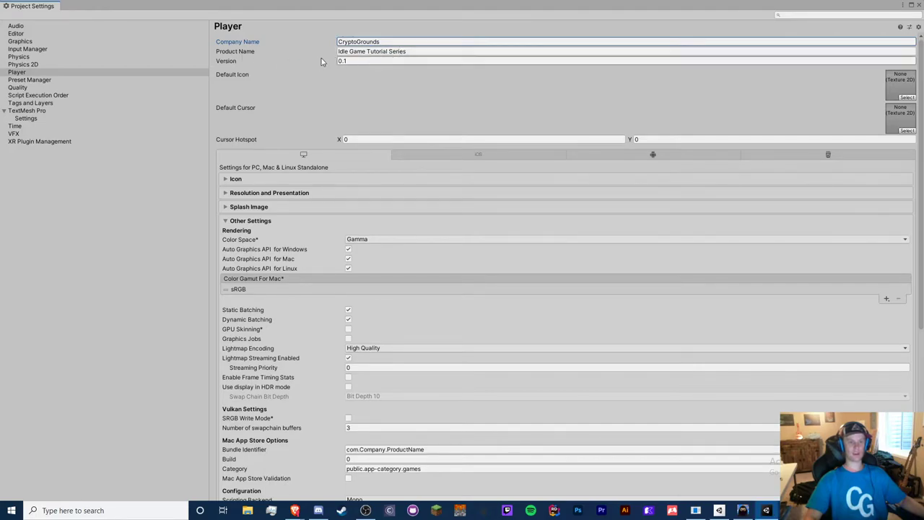
- Expand the standalone Icon settings, toggle Override for PC, Mac & Linux Standalone on then off, and collapse it
left_click(364, 61)
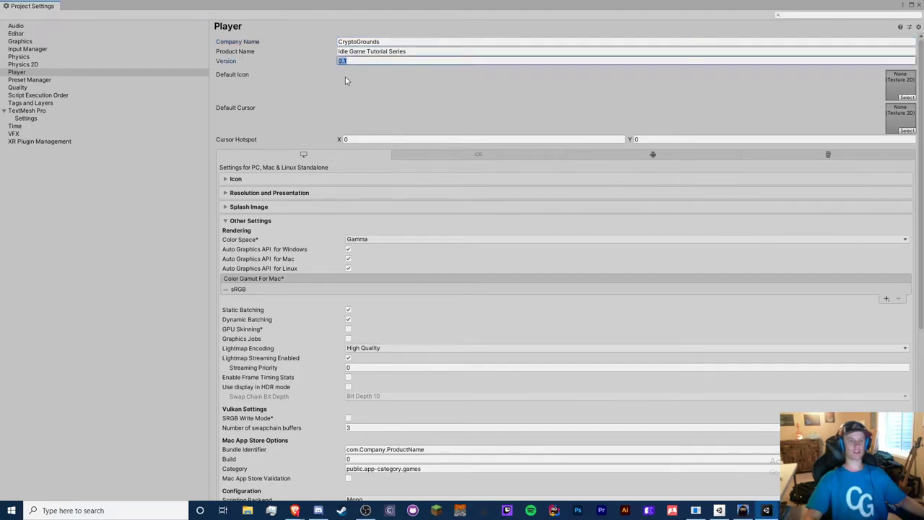
scroll(277, 280, "down", 3)
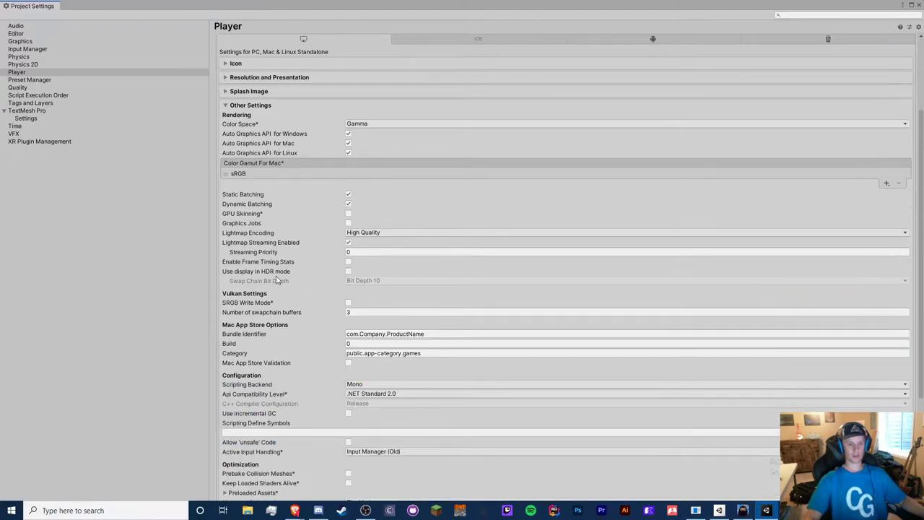
scroll(276, 280, "up", 3)
left_click(252, 182)
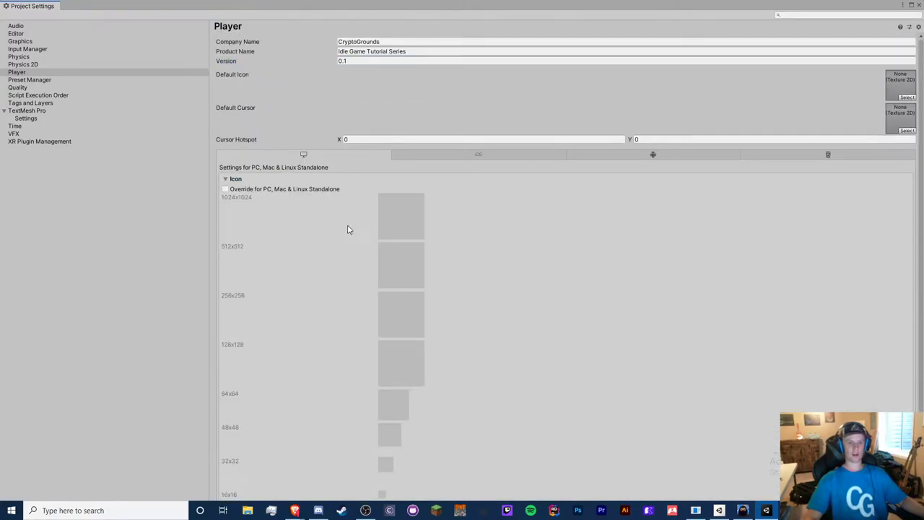
scroll(347, 229, "down", 1)
scroll(447, 238, "up", 1)
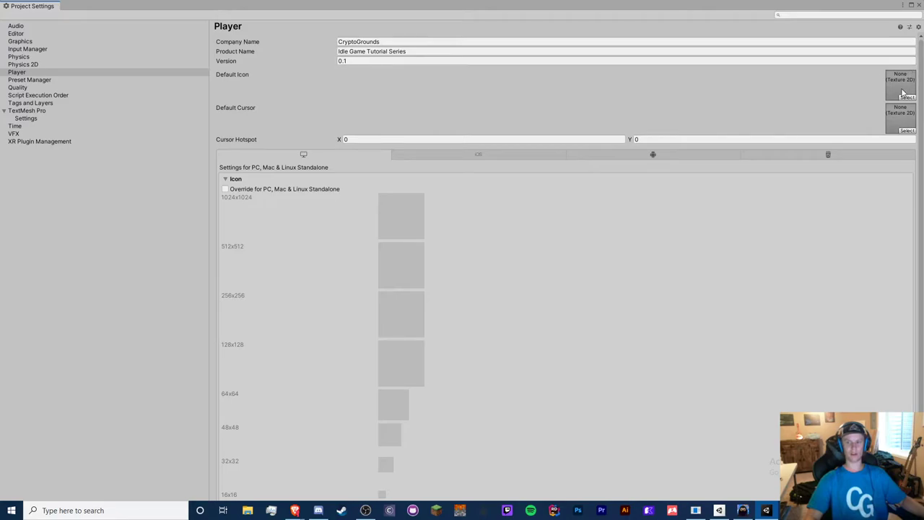
scroll(264, 225, "down", 2)
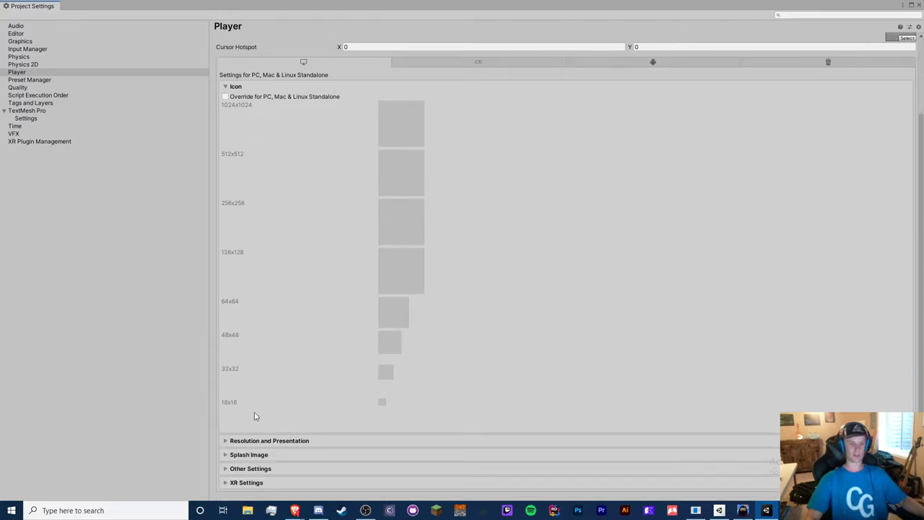
left_click(225, 97)
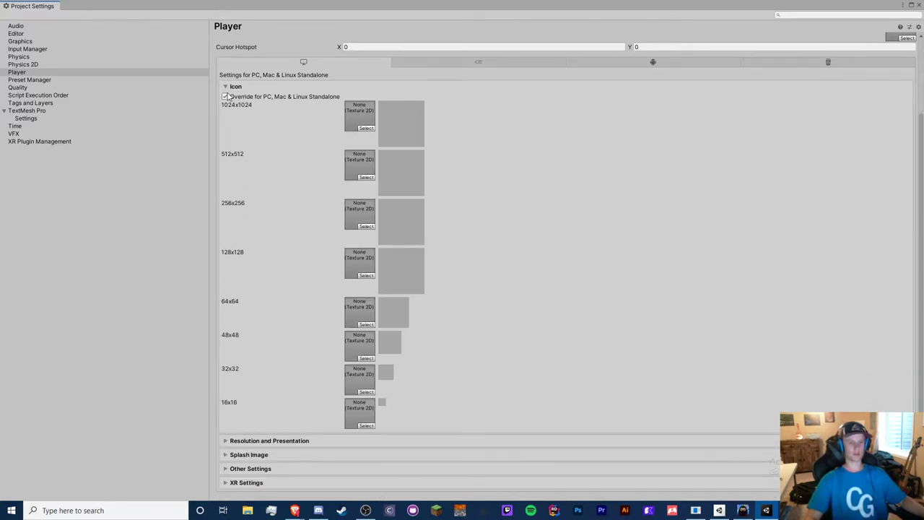
left_click(226, 97)
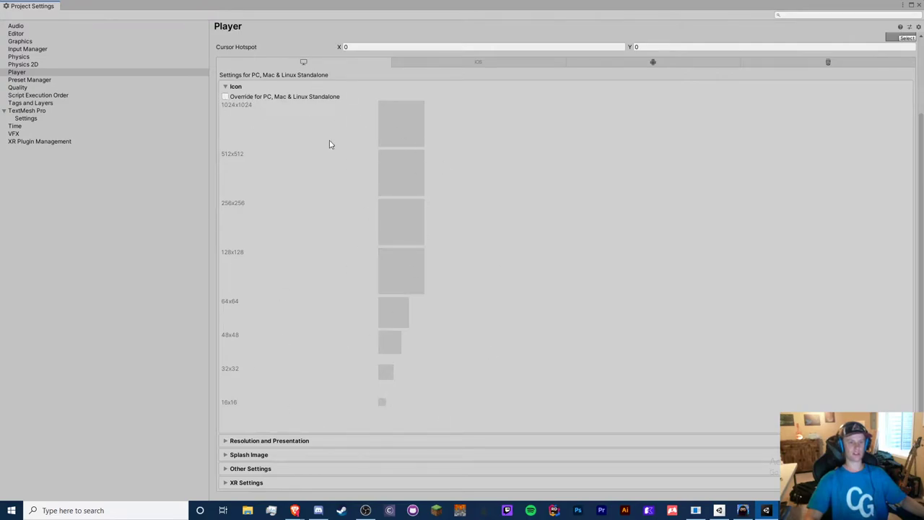
left_click(224, 87)
- Expand Resolution and Presentation and set Fullscreen Mode to Windowed
left_click(226, 194)
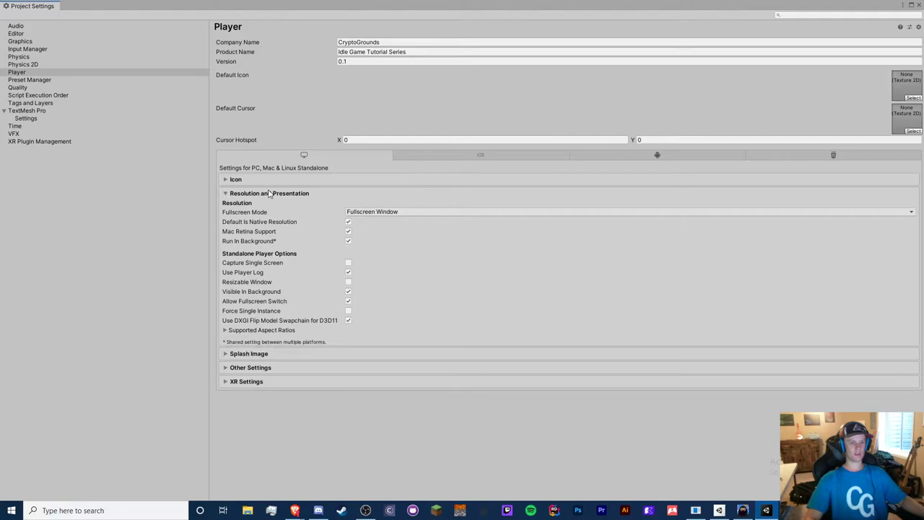
left_click(350, 211)
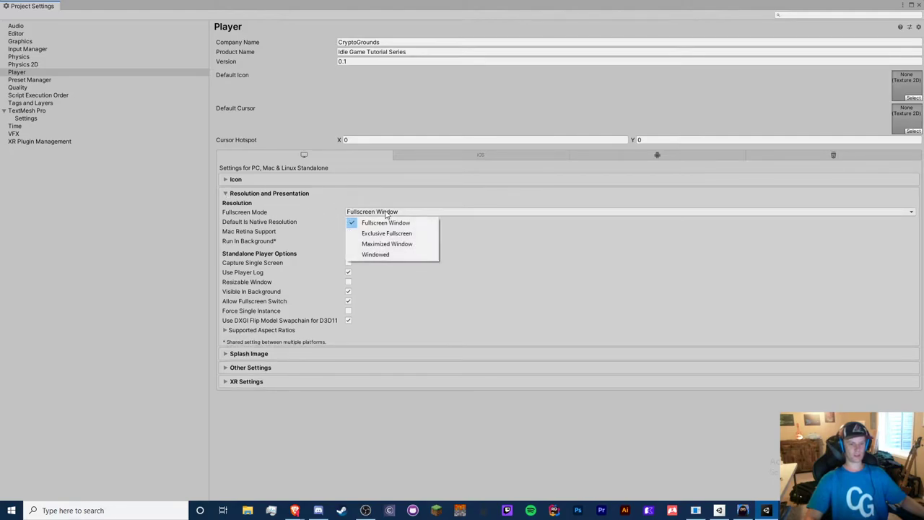
left_click(403, 254)
left_click(398, 213)
left_click(385, 223)
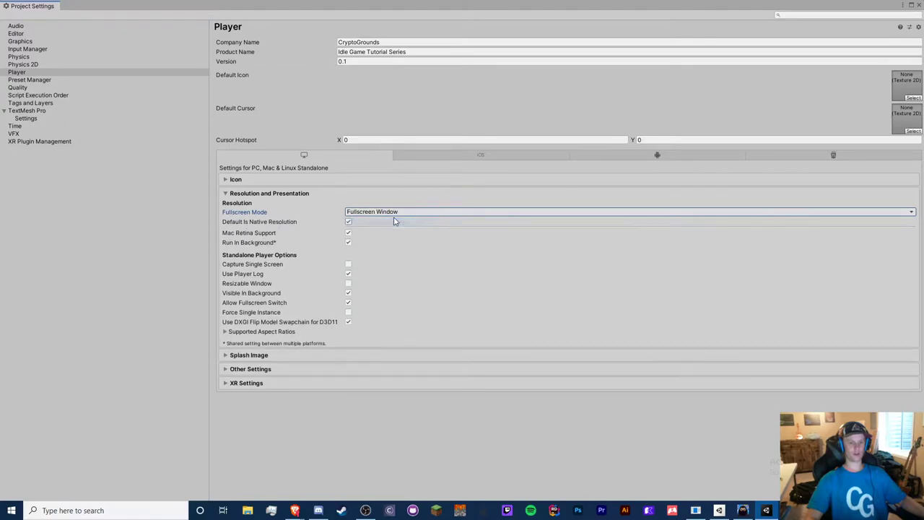
left_click(383, 211)
left_click(387, 244)
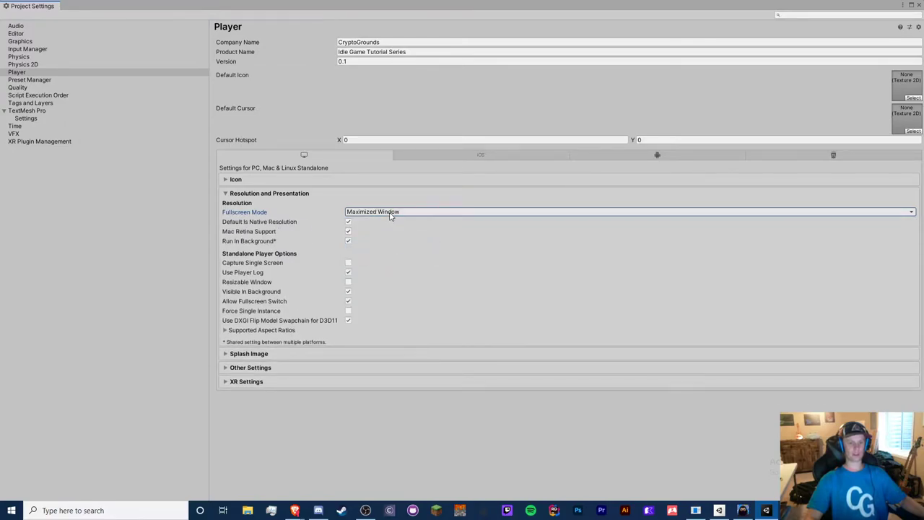
left_click(390, 213)
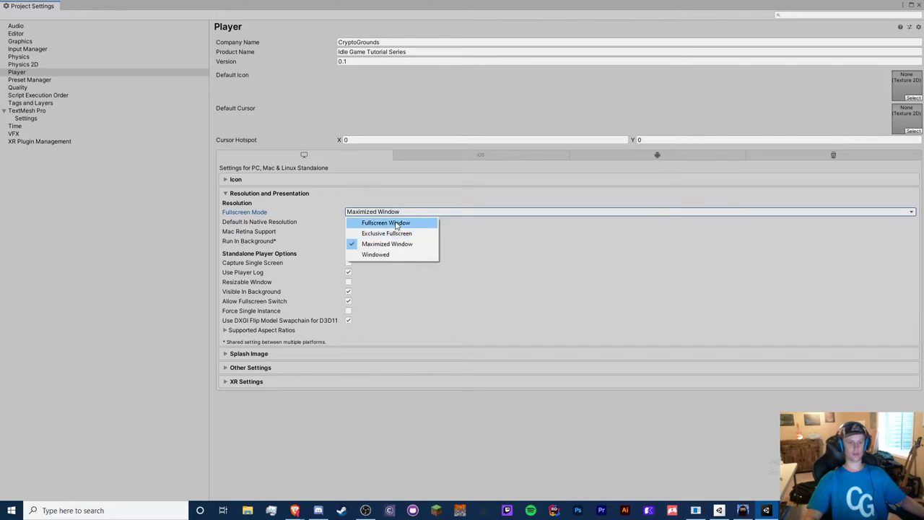
left_click(401, 255)
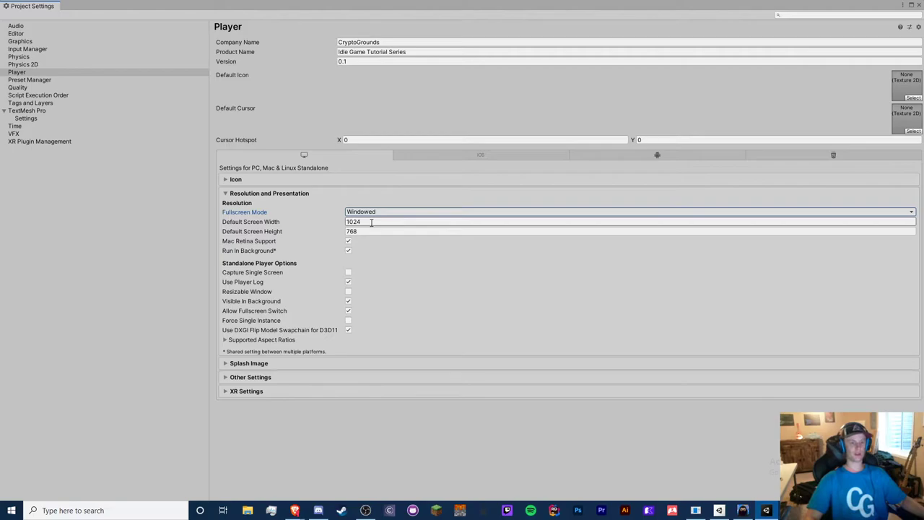
- Set Default Screen Width to 1920 and Height to 1080
left_click(371, 222)
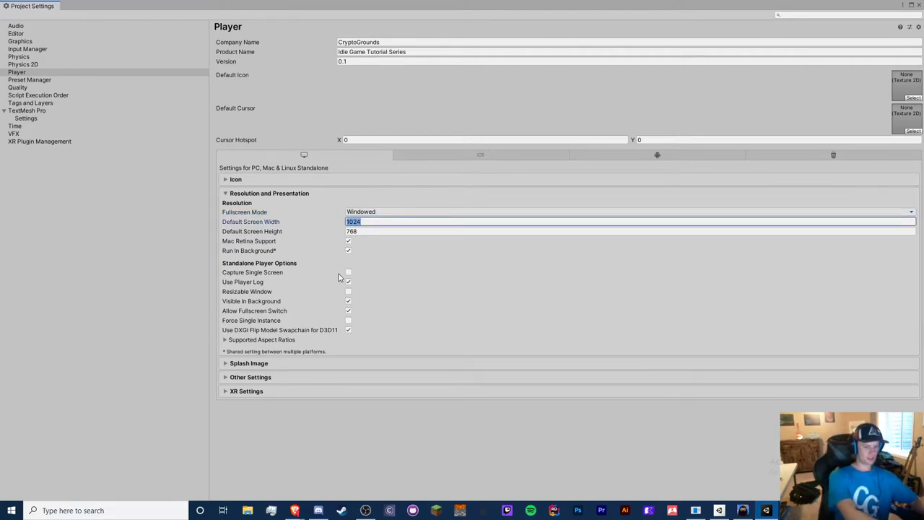
type("1920")
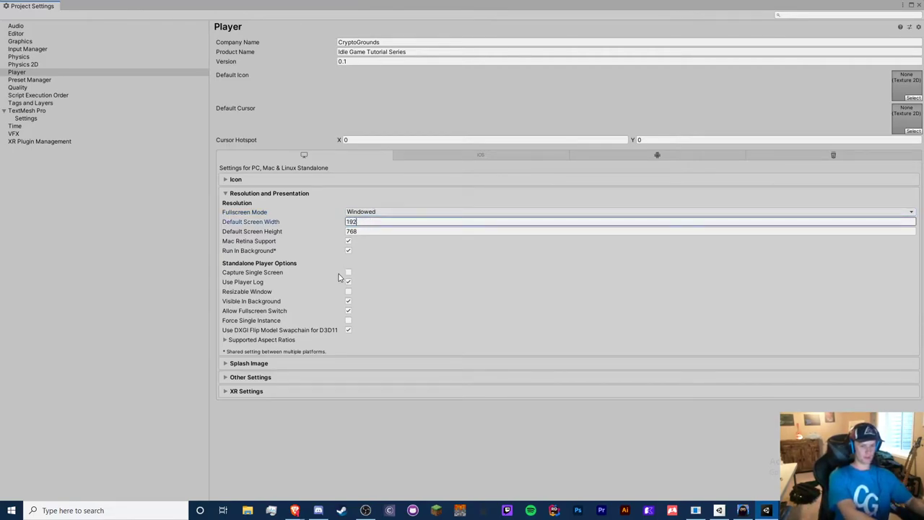
key("Tab")
type("1080")
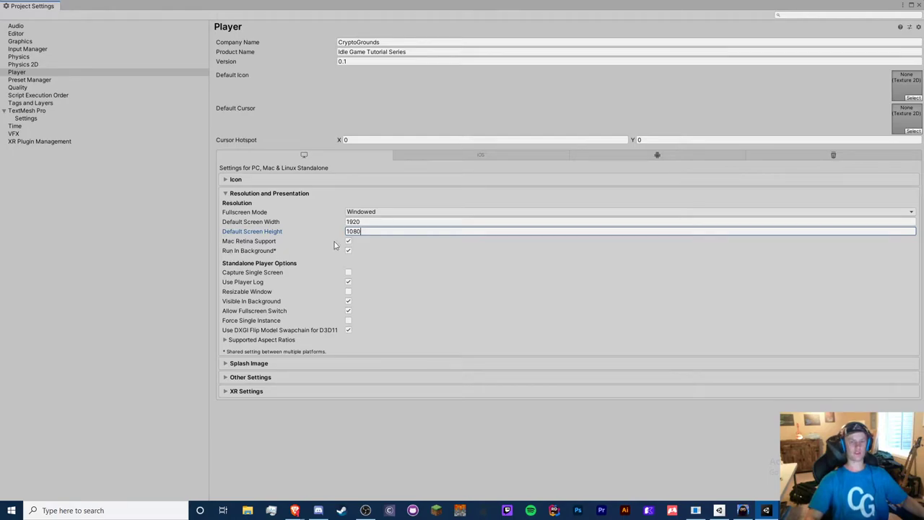
key("alt+Tab")
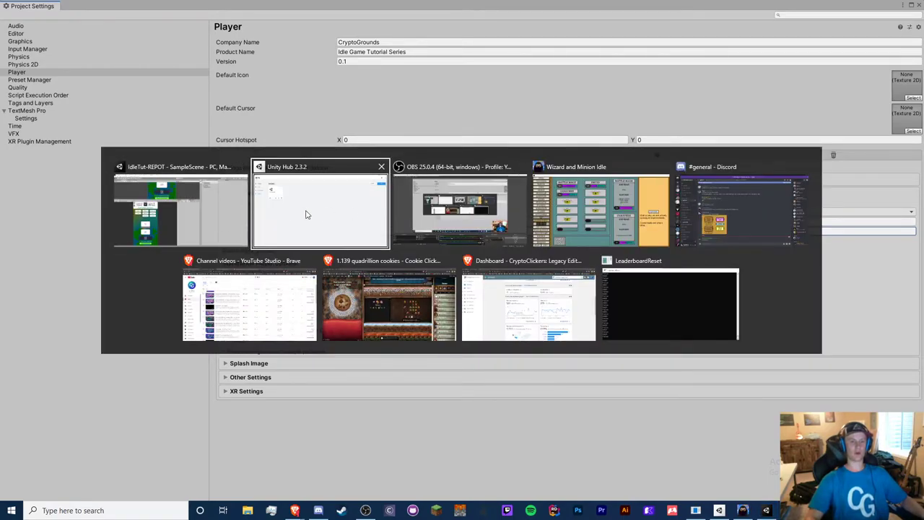
left_click(305, 215)
key("alt+Tab")
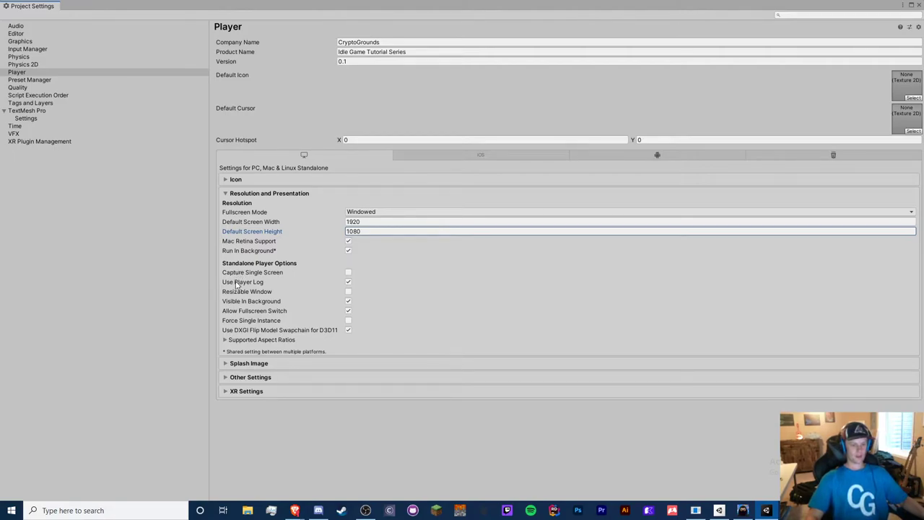
- Turn off Use Player Log and enable Resizable Window
left_click(348, 283)
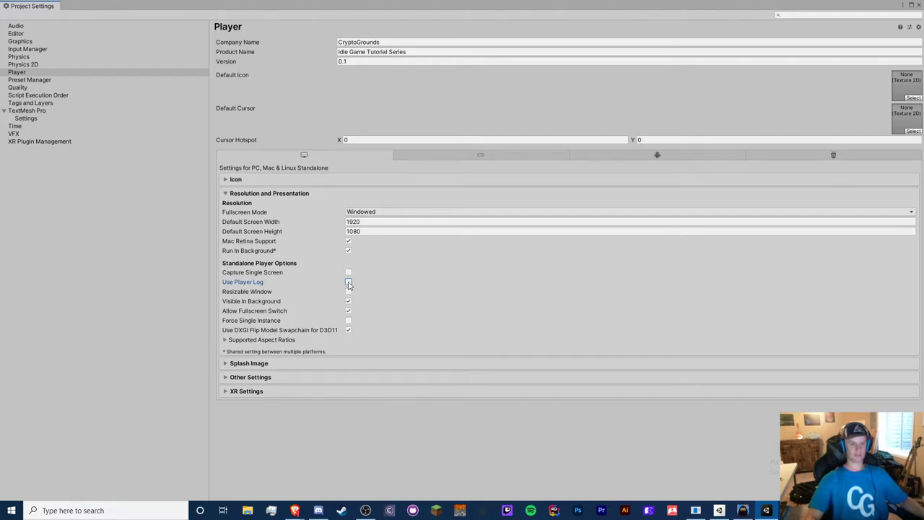
key("alt+Tab")
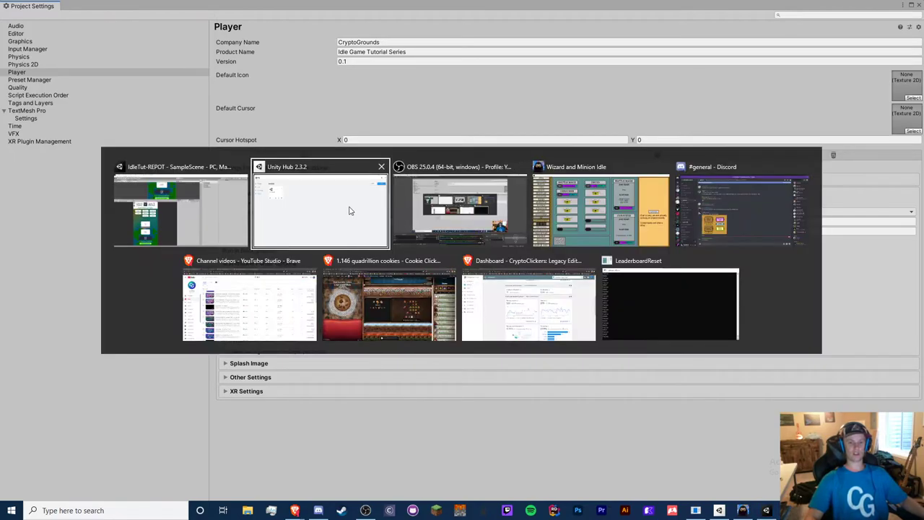
key("alt+Tab")
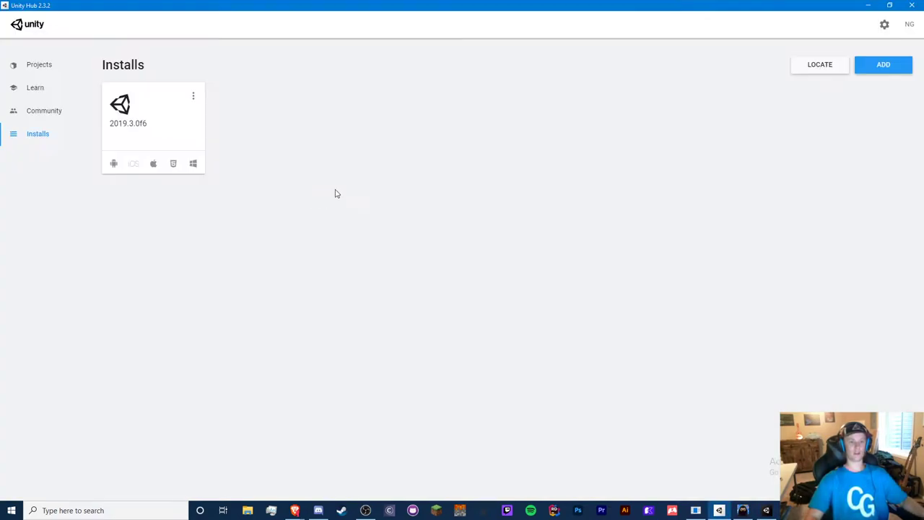
key("alt+Tab")
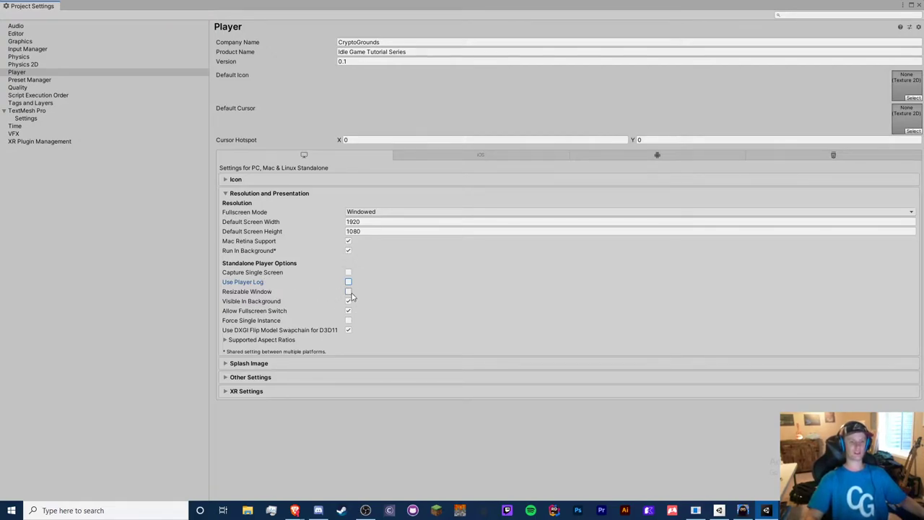
left_click(349, 292)
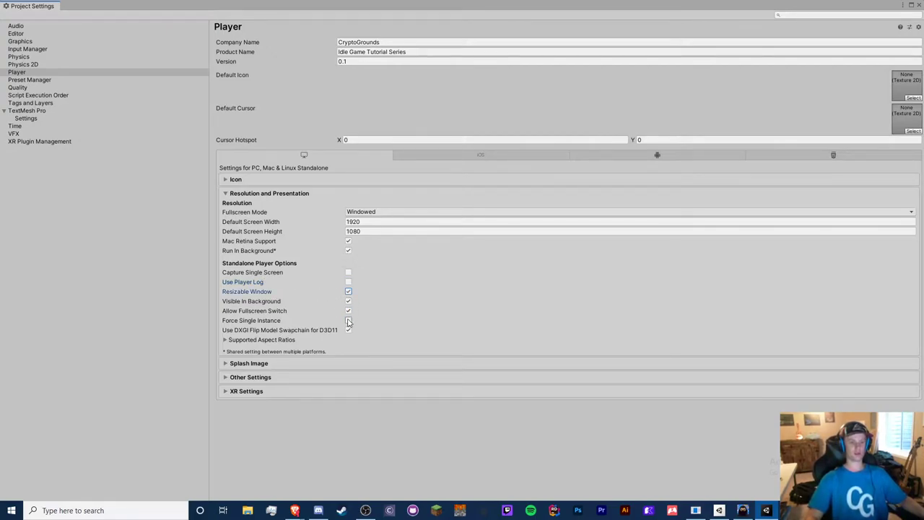
- Change the default screen size to 640 width by 1136 height
left_click_drag(332, 7, 446, 13)
left_click(480, 216)
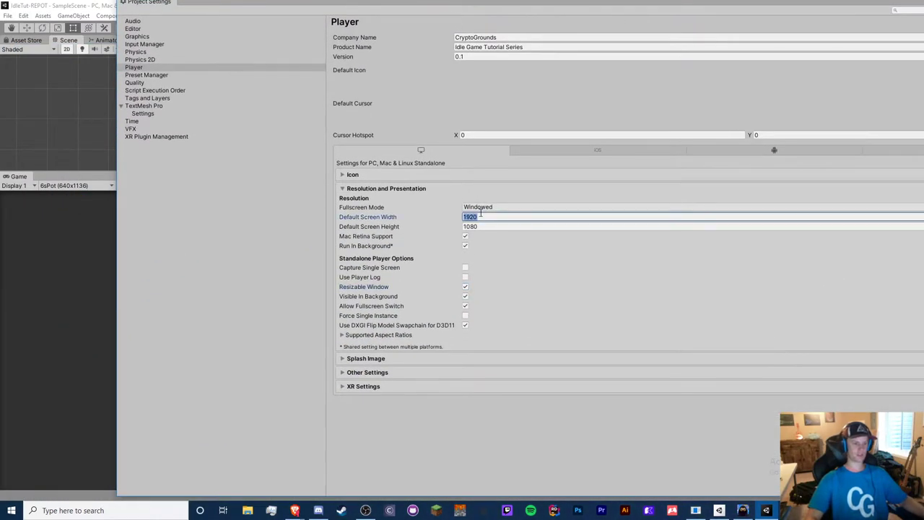
type("640")
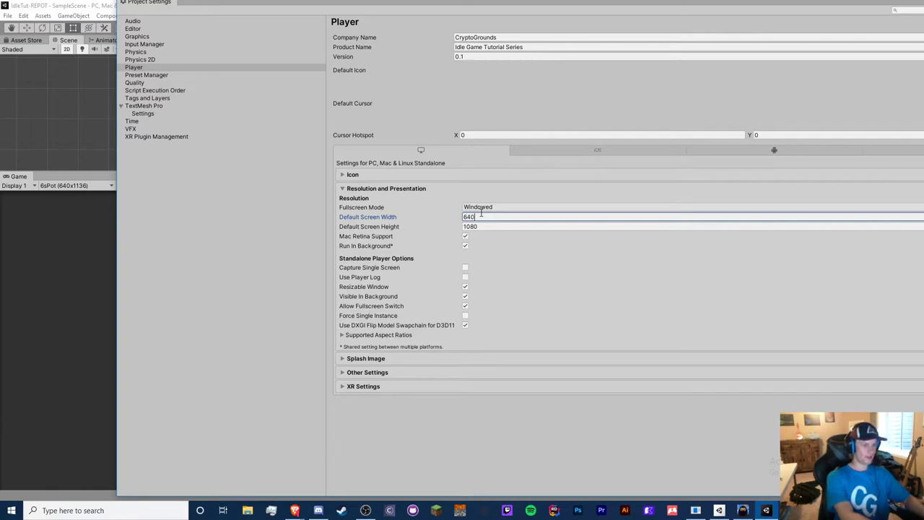
key("Tab")
type("1136")
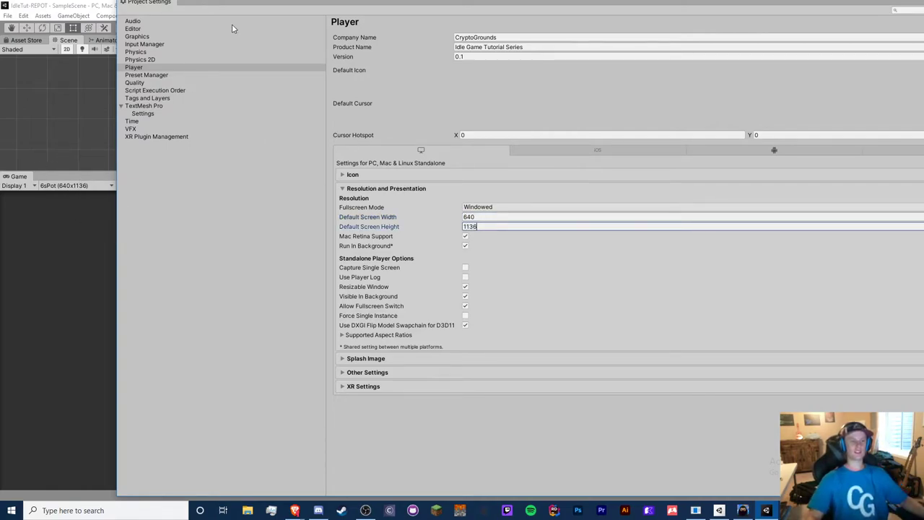
- Reposition the Project Settings window and expand Supported Aspect Ratios, leaving all five enabled
left_click_drag(232, 28, 426, 56)
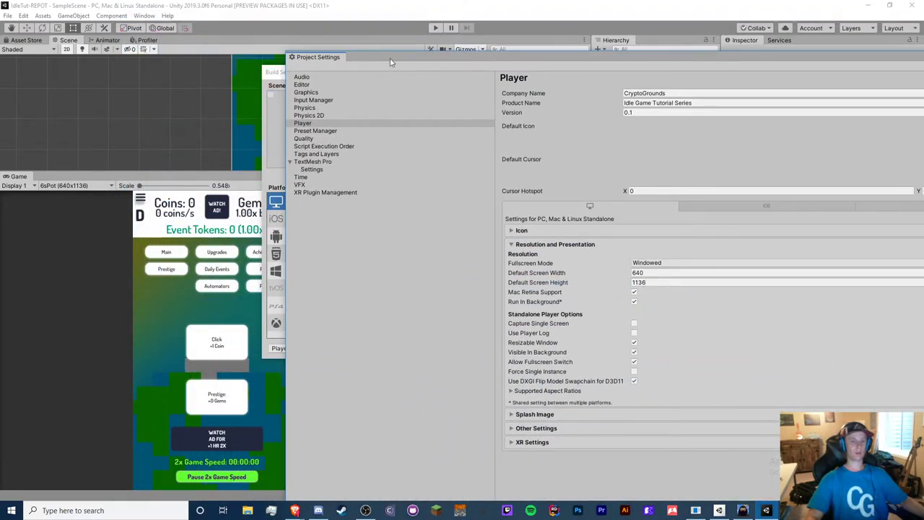
left_click_drag(392, 61, 158, 8)
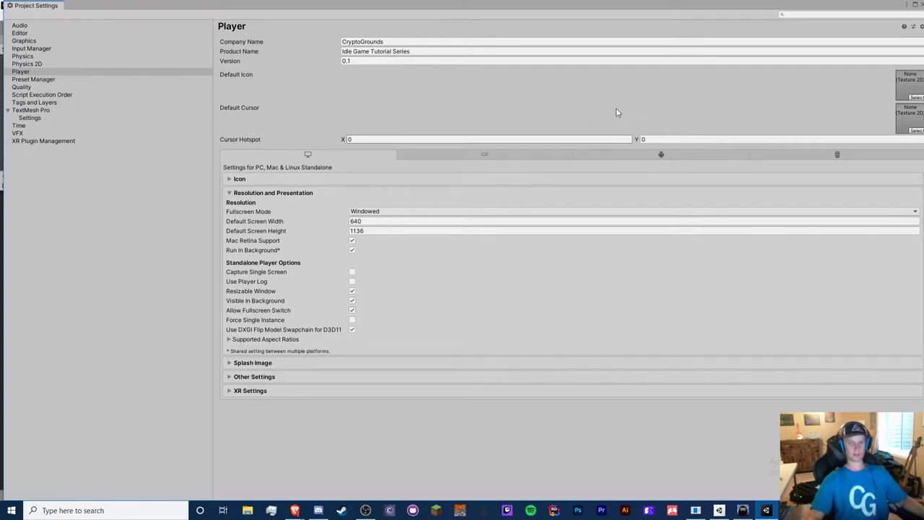
double_click(878, 9)
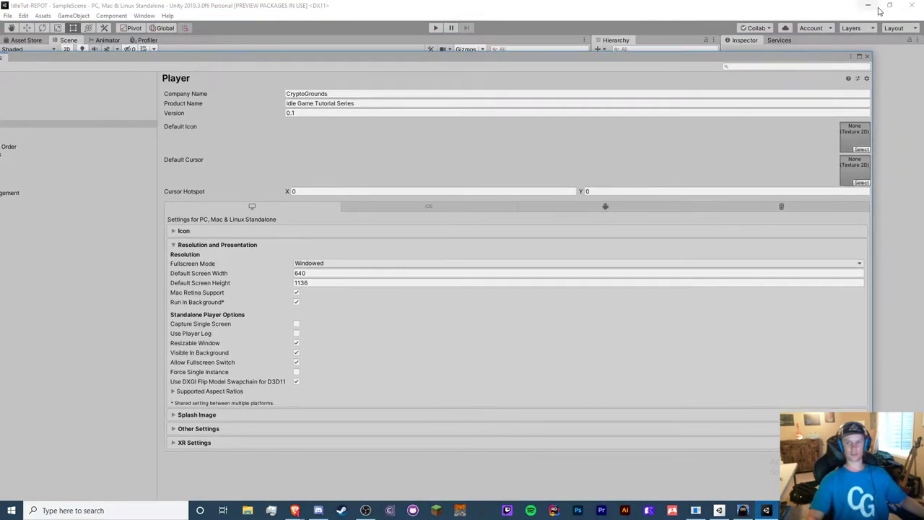
double_click(772, 58)
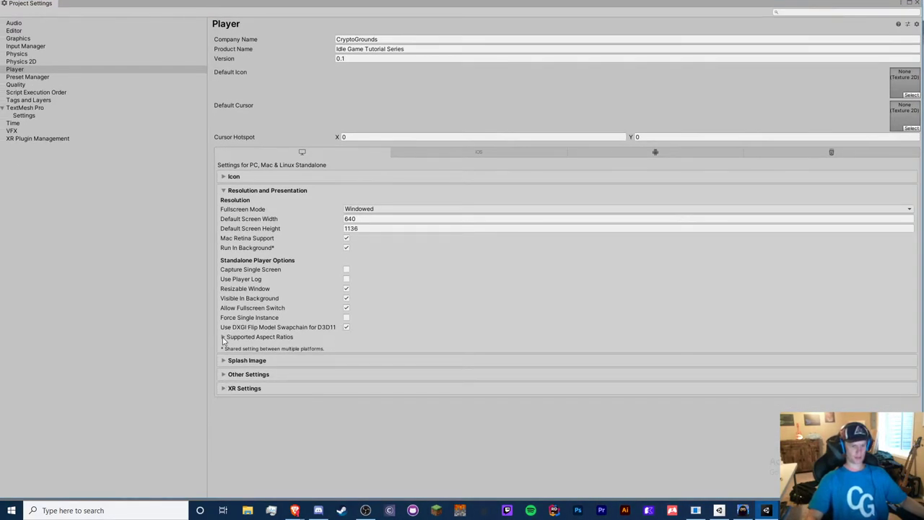
left_click(223, 337)
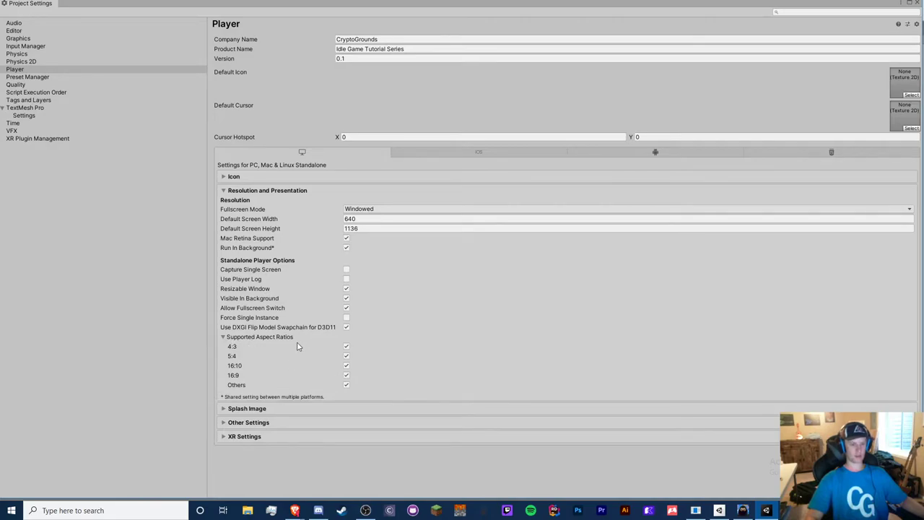
left_click_drag(249, 3, 412, 35)
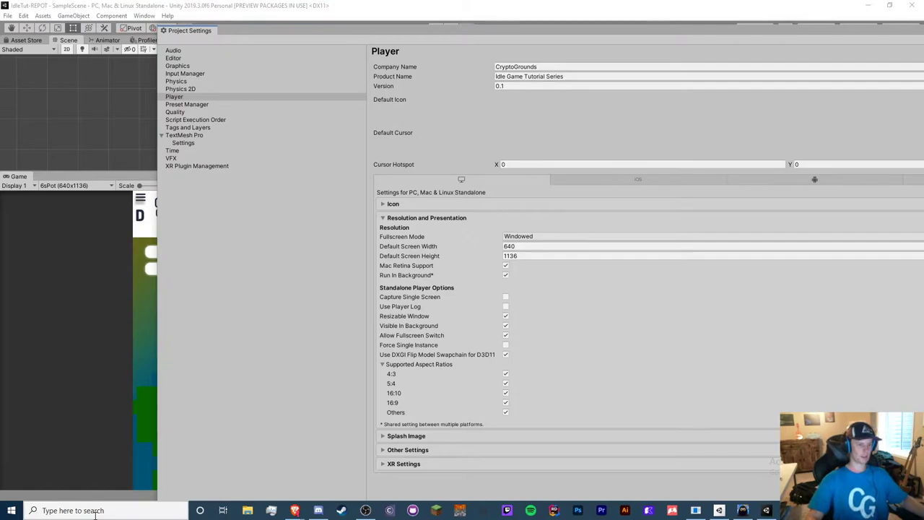
- Compute 640/1136 (0.5634) and 9/16 (0.5625) in Windows Search
left_click(94, 511)
type("640")
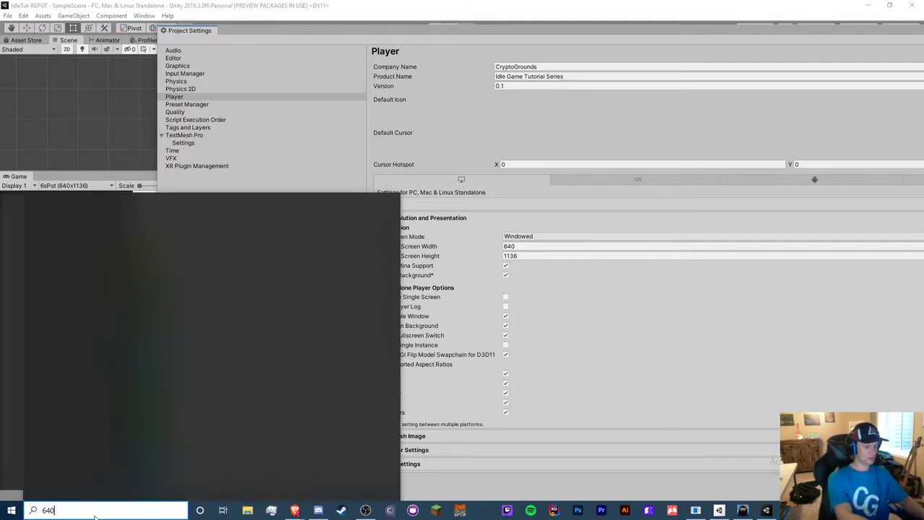
type("/1136")
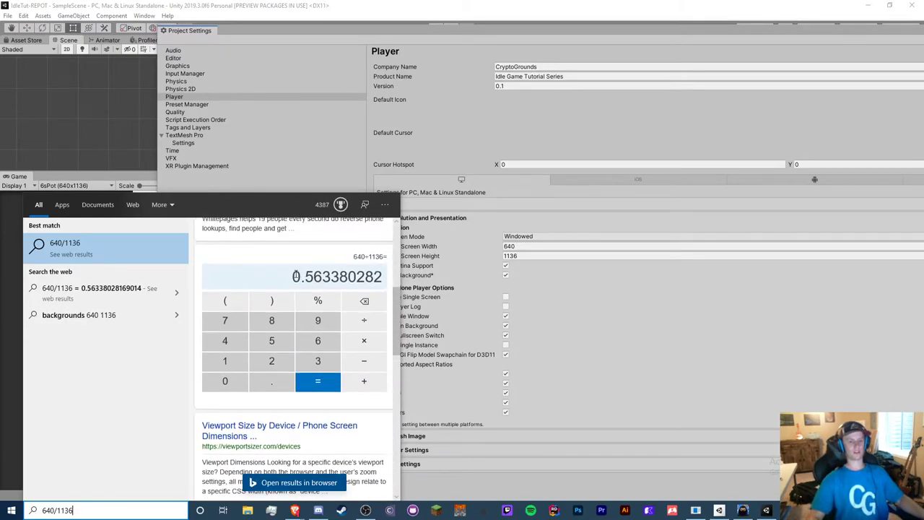
left_click_drag(291, 276, 383, 279)
key("ctrl+c")
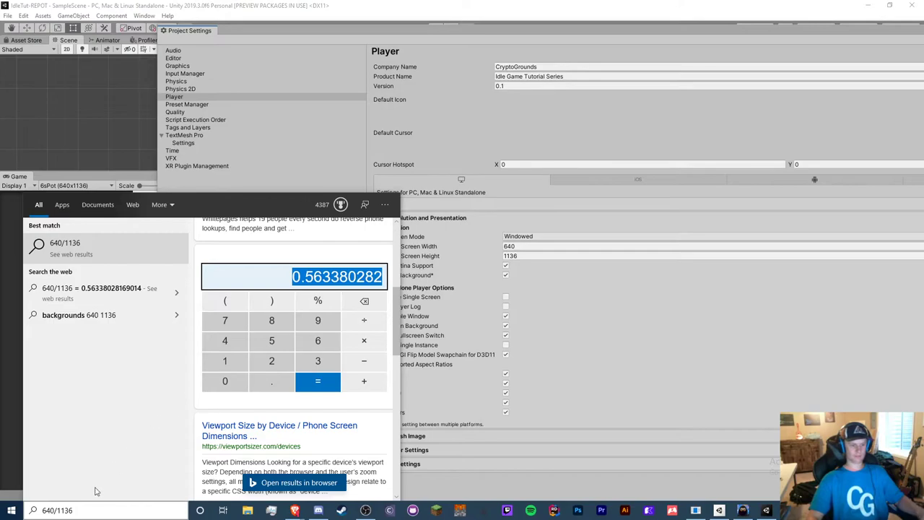
type("9/16")
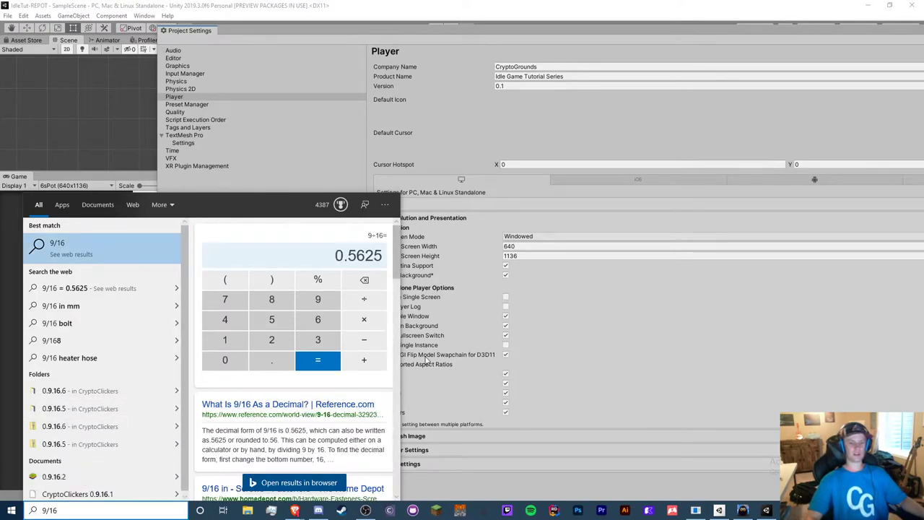
left_click_drag(335, 258, 386, 254)
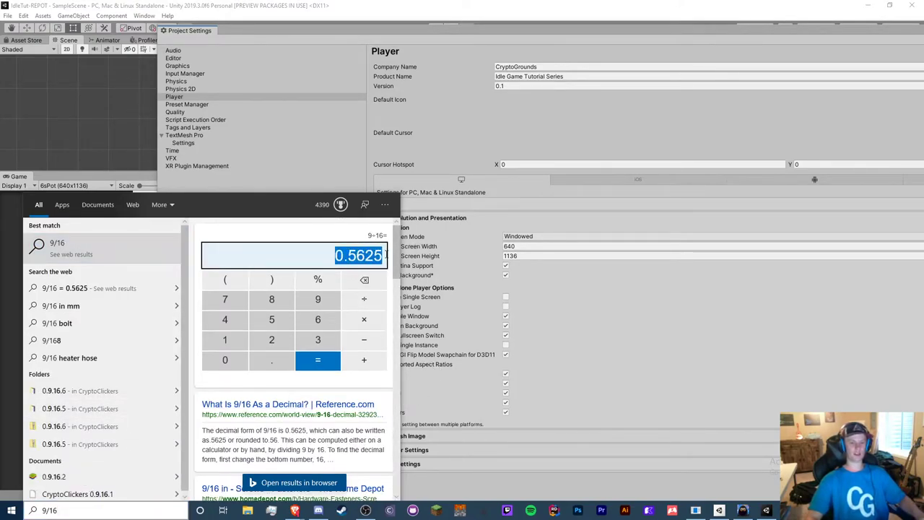
- Paste the copied ratio over the search query, then return to Unity
left_click(59, 510)
key("ctrl+a")
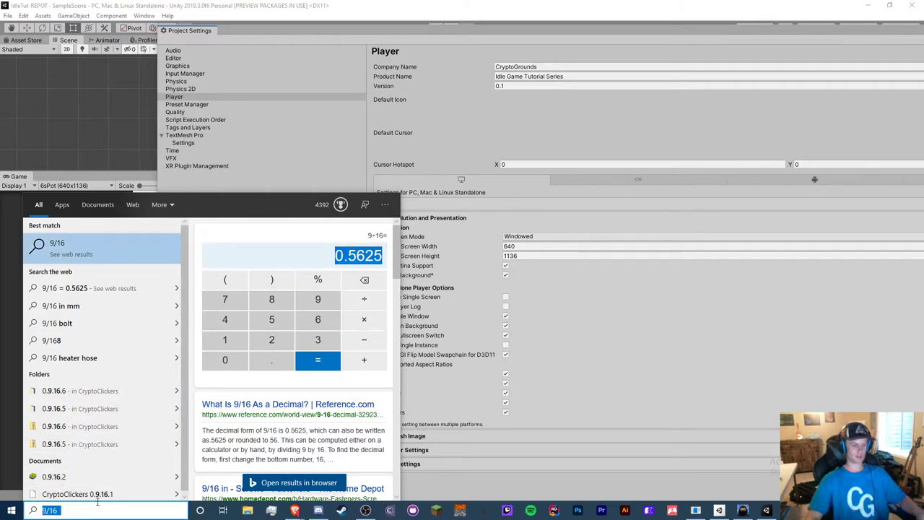
key("ctrl+v")
left_click(311, 415)
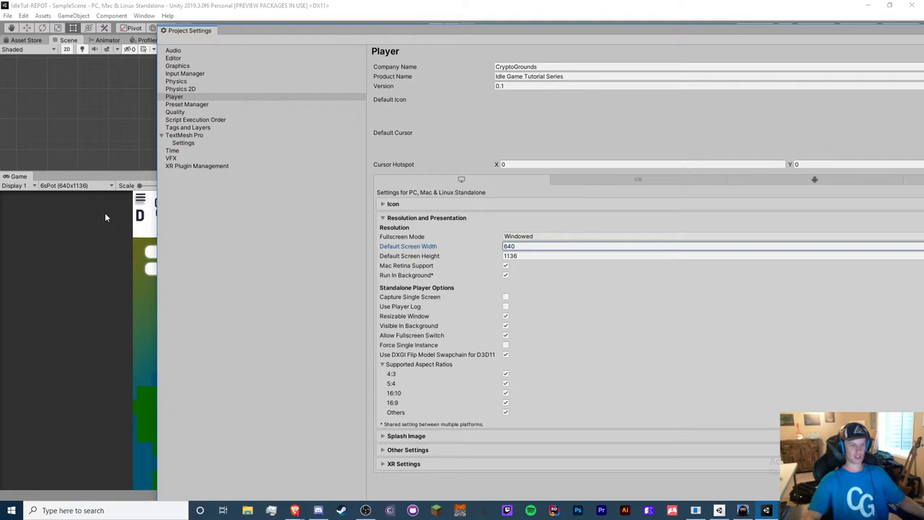
- Uncheck the 5:4, 4:3 and 16:10 supported aspect ratios, leaving 16:9 and Others enabled
left_click(505, 383)
left_click(505, 373)
left_click(505, 393)
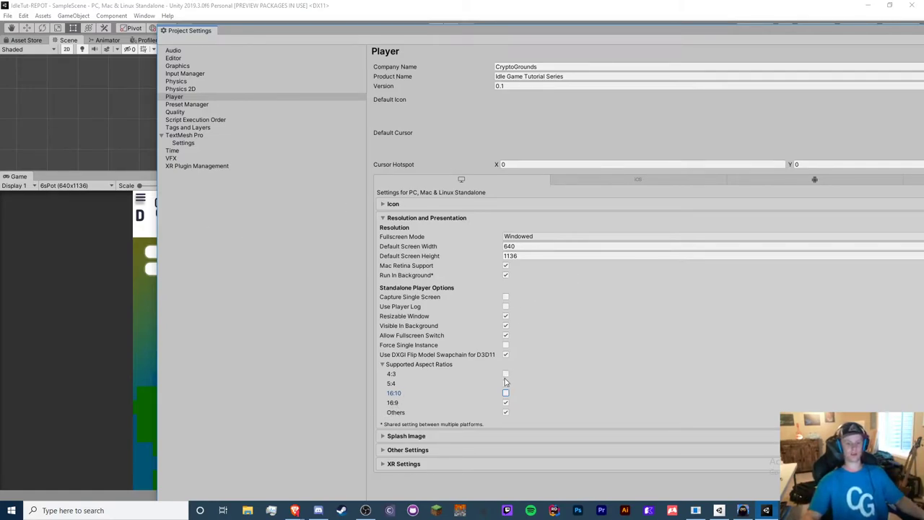
- Expand Splash Image and set its Background Color to crimson (AB2043)
left_click(393, 436)
scroll(400, 329, "down", 1)
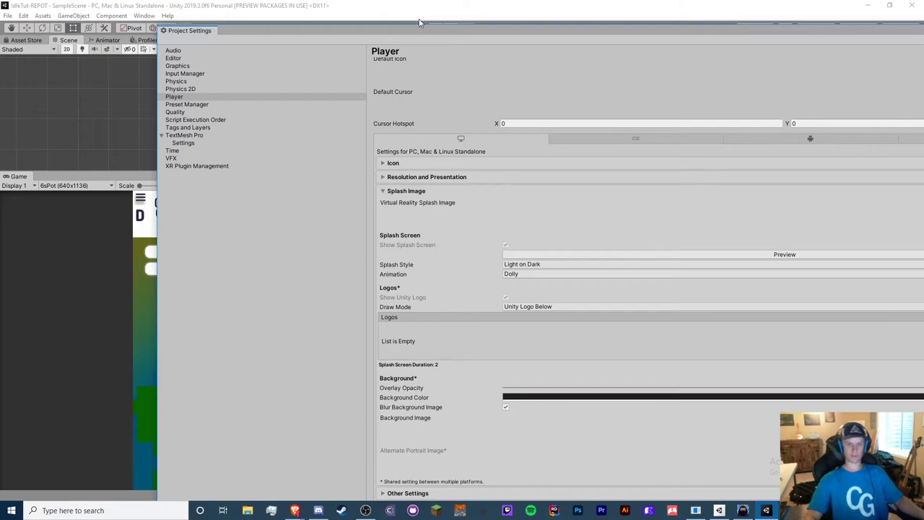
left_click_drag(419, 23, 277, 47)
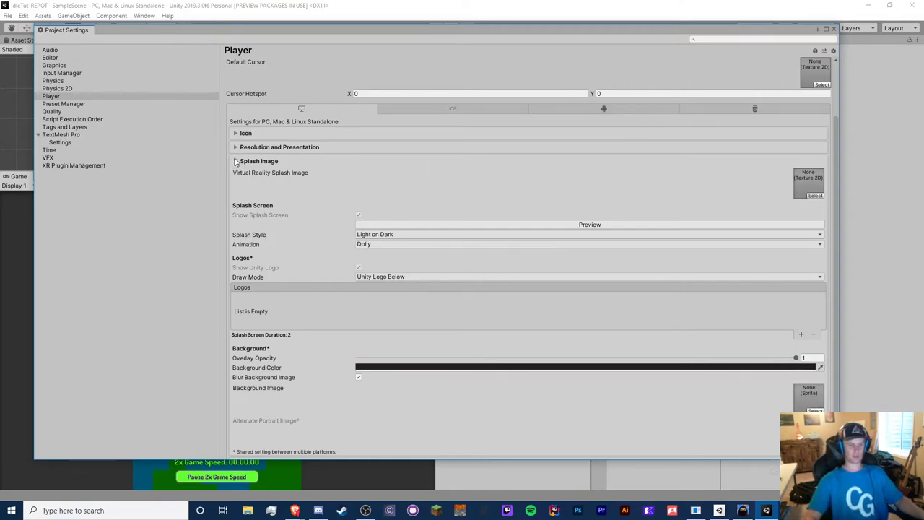
left_click(390, 367)
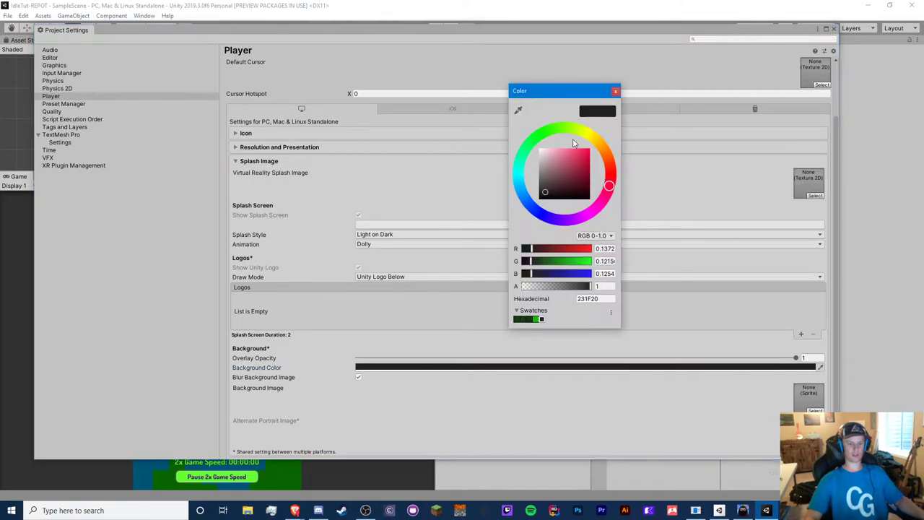
left_click_drag(580, 167, 584, 166)
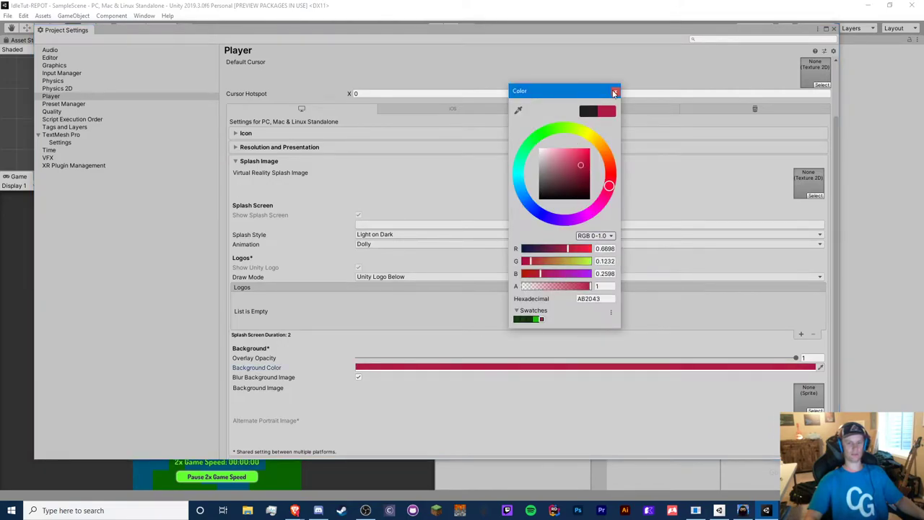
- Close the colour picker and expand the Other Settings section
left_click(615, 91)
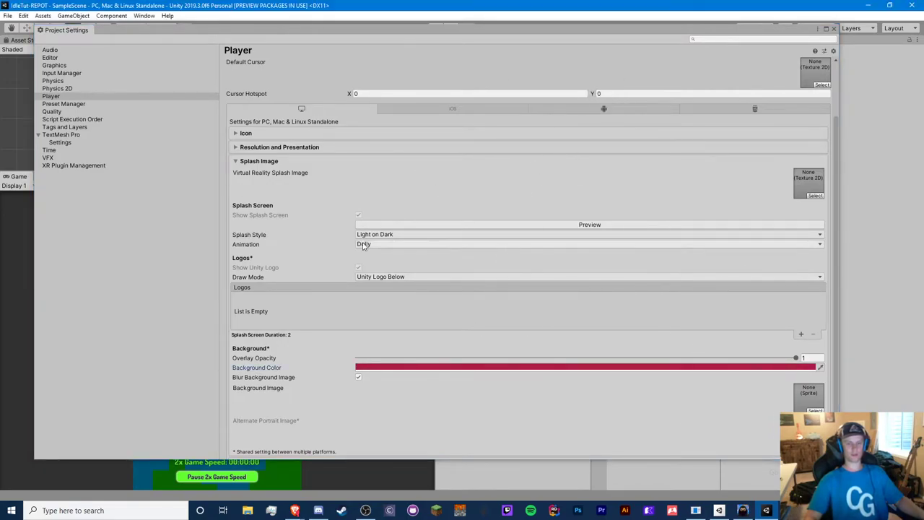
scroll(250, 321, "down", 2)
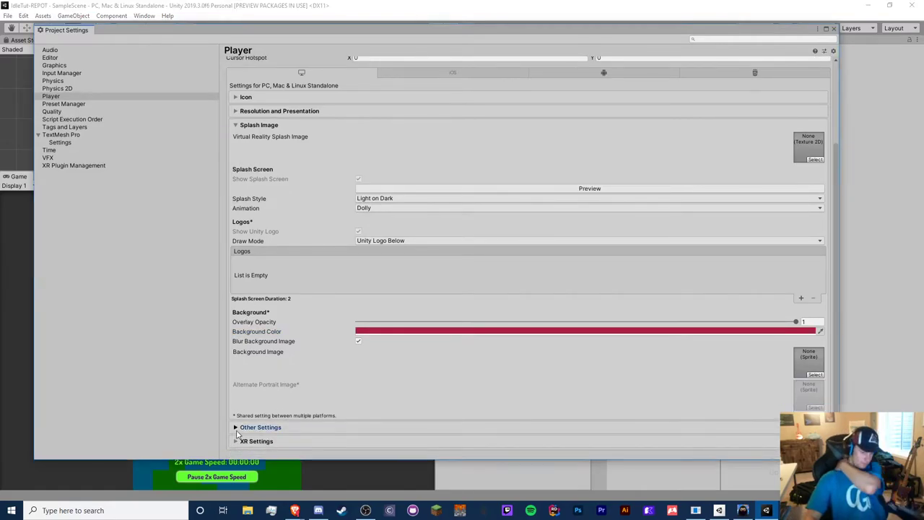
left_click(260, 426)
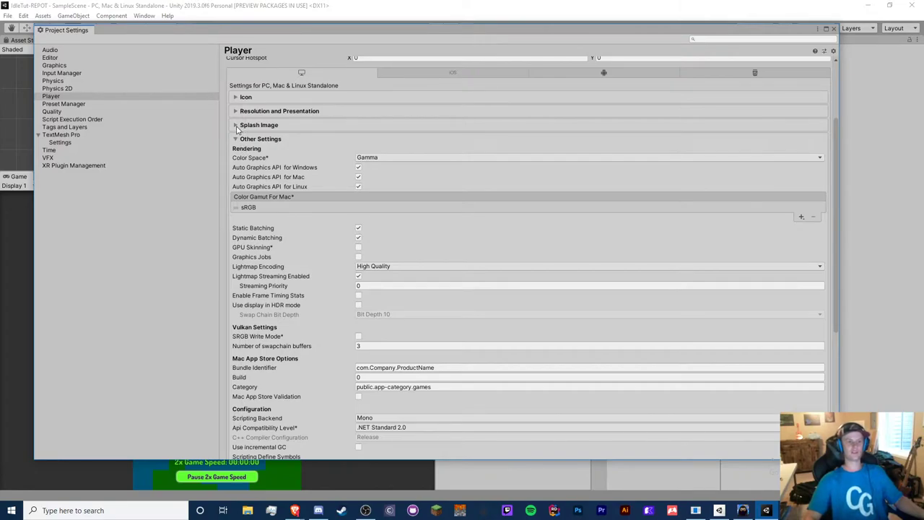
left_click(236, 125)
left_click(236, 126)
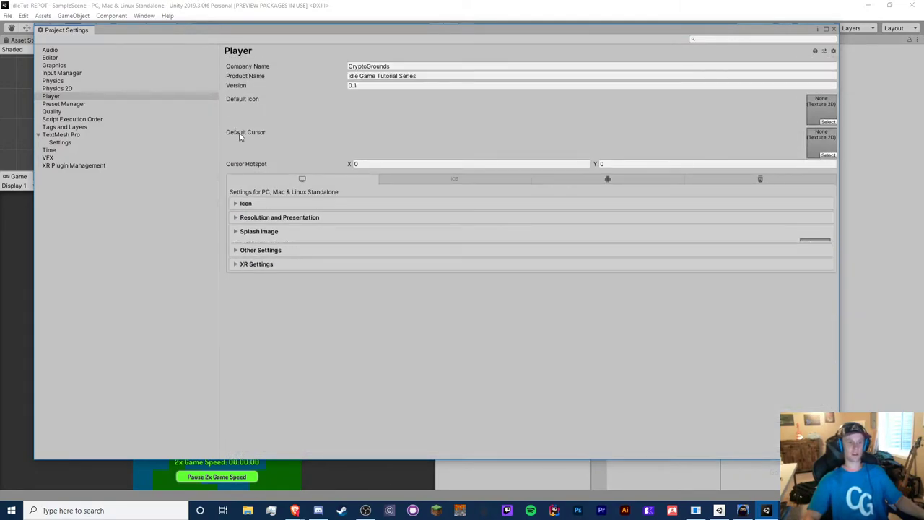
left_click(236, 245)
scroll(324, 301, "down", 3)
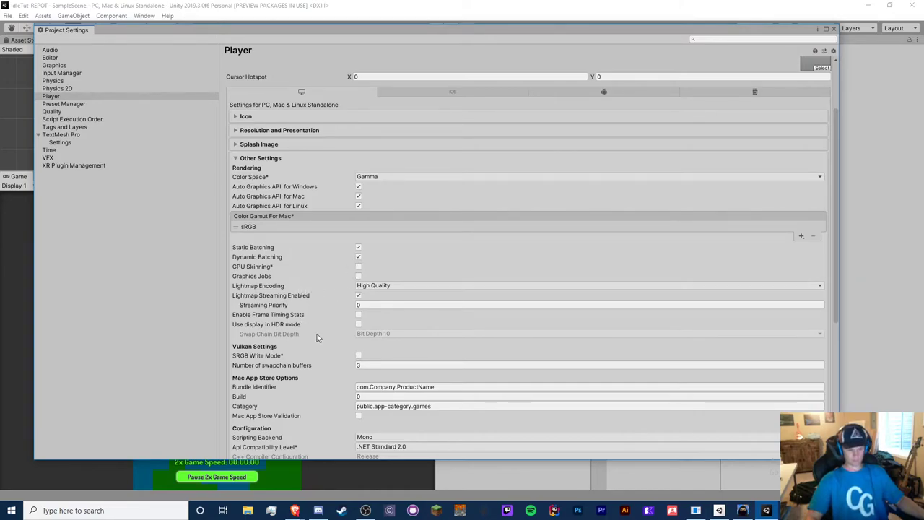
scroll(320, 342, "down", 1)
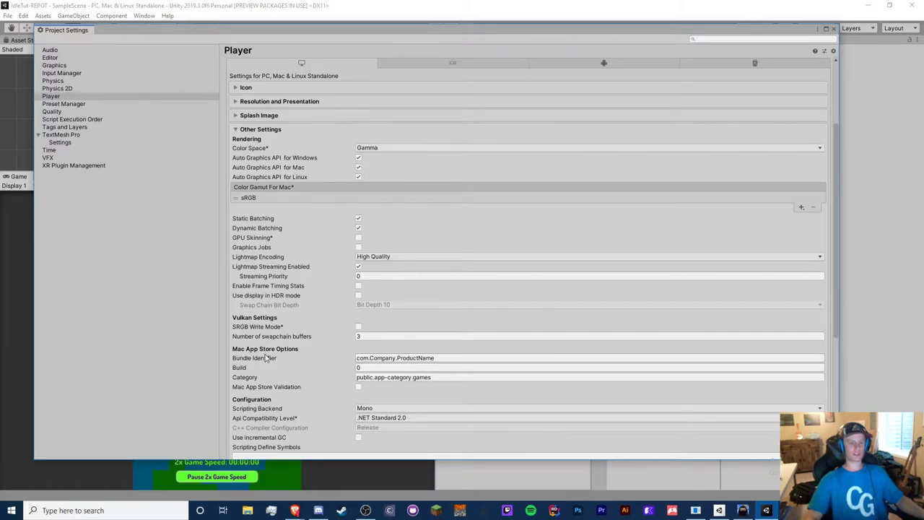
- Change the bundle identifier's Company and ProductName to com.CryptoGrounds.IdleTutorialGame
double_click(407, 358)
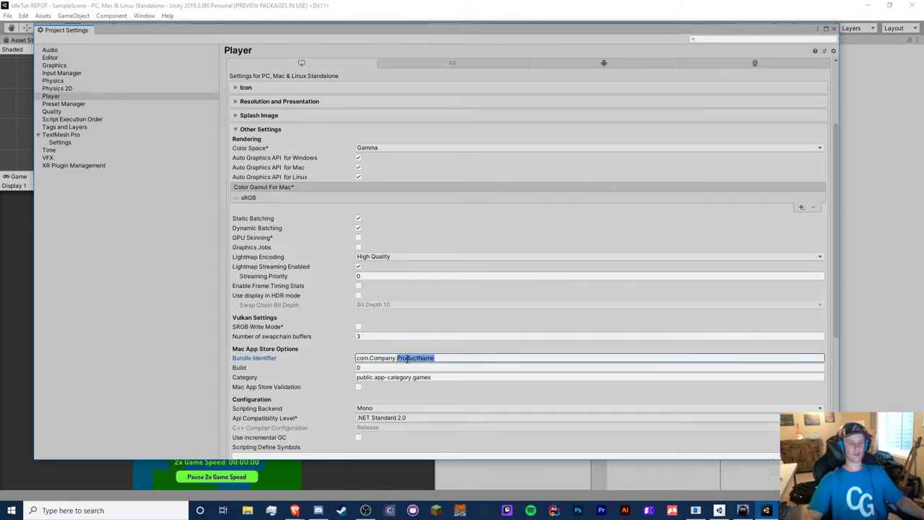
double_click(386, 358)
type("Crypto")
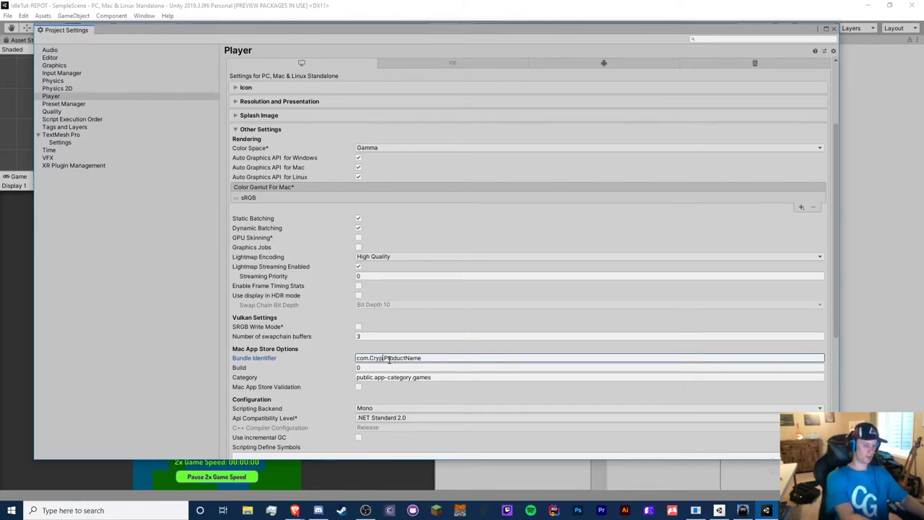
type("Grounds.")
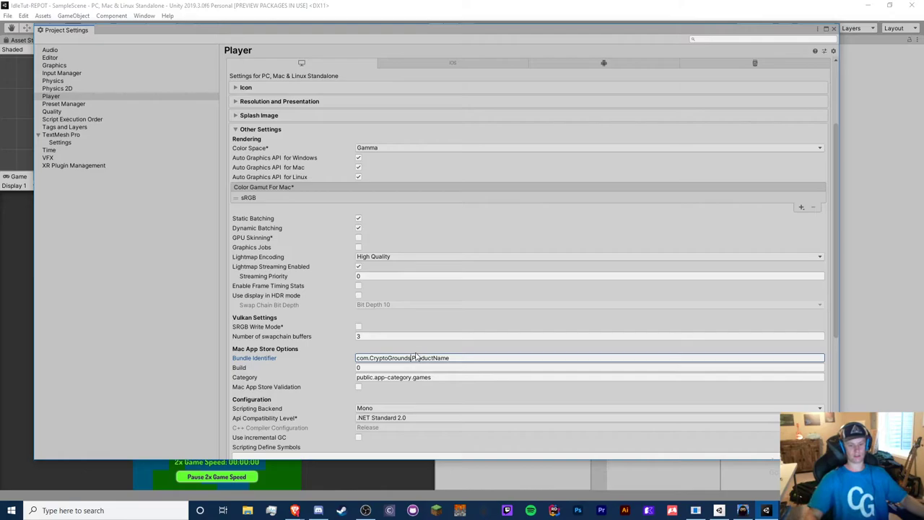
double_click(421, 358)
type("Idle")
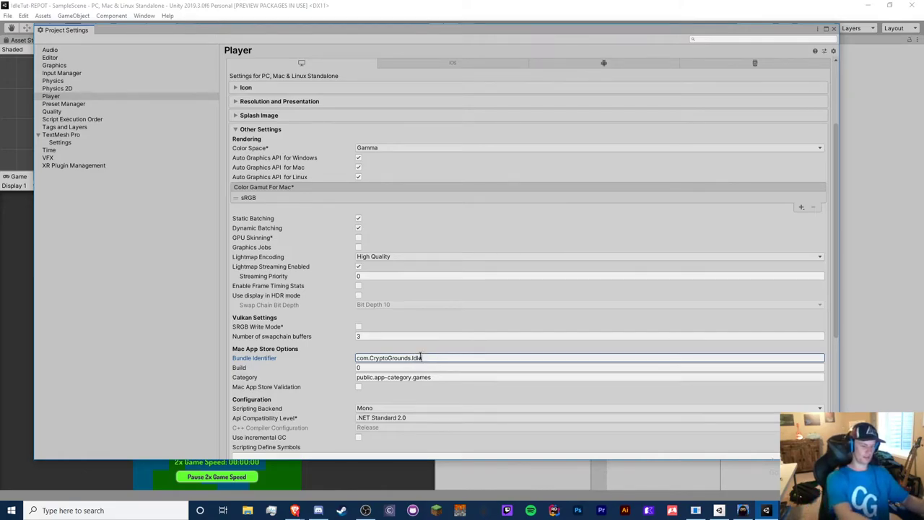
type("TutorialGame")
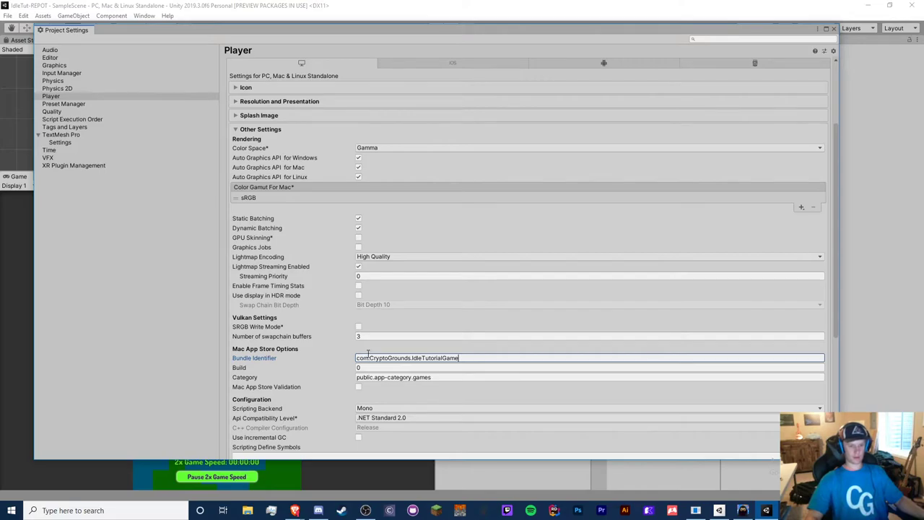
- Reset the Build number field to 0
key("Home")
double_click(379, 357)
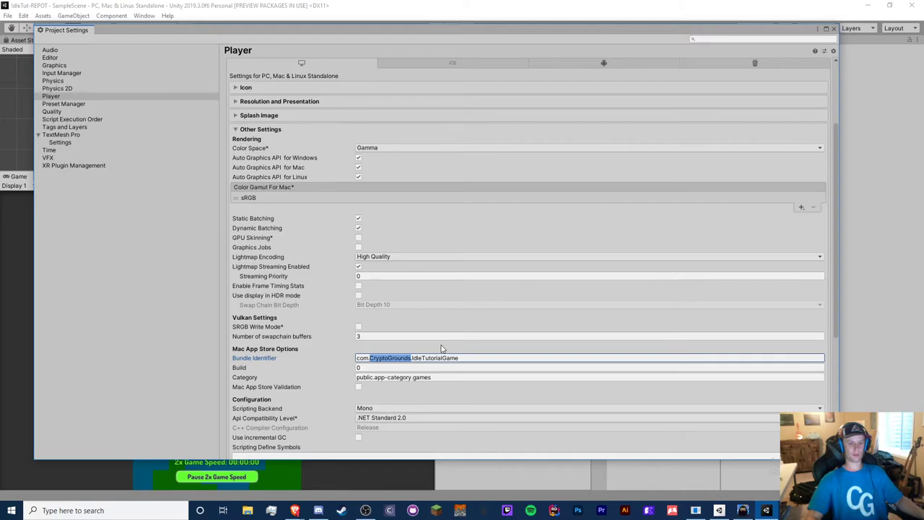
key("ctrl+a")
key("Tab")
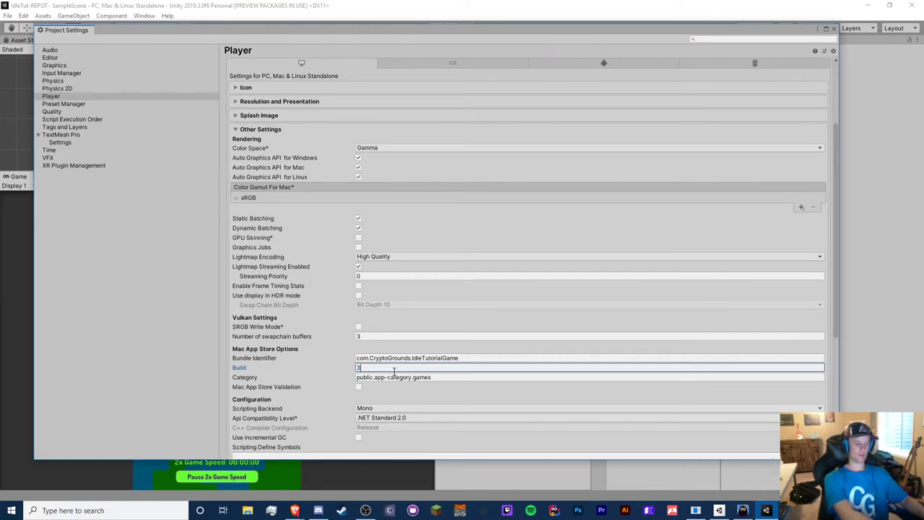
key("BackSpace")
type("0")
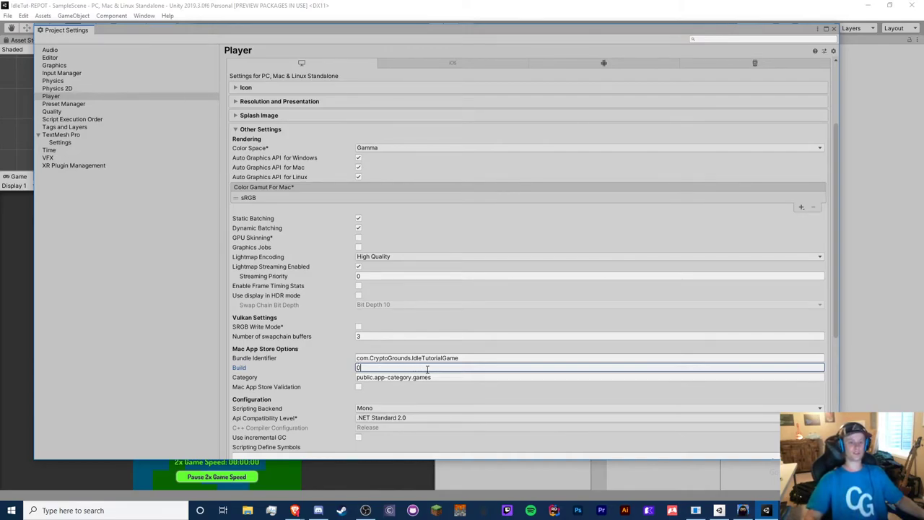
- Switch the scripting backend to IL2CPP
scroll(414, 368, "down", 2)
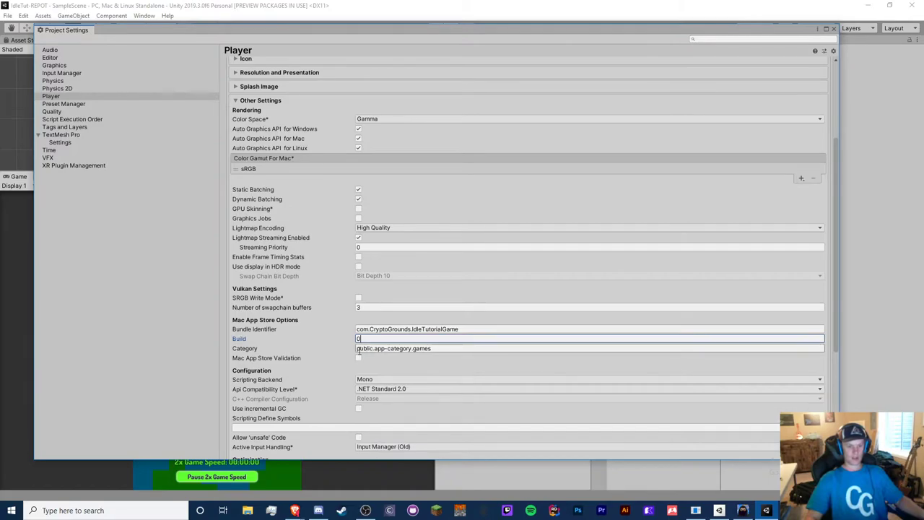
left_click(474, 350)
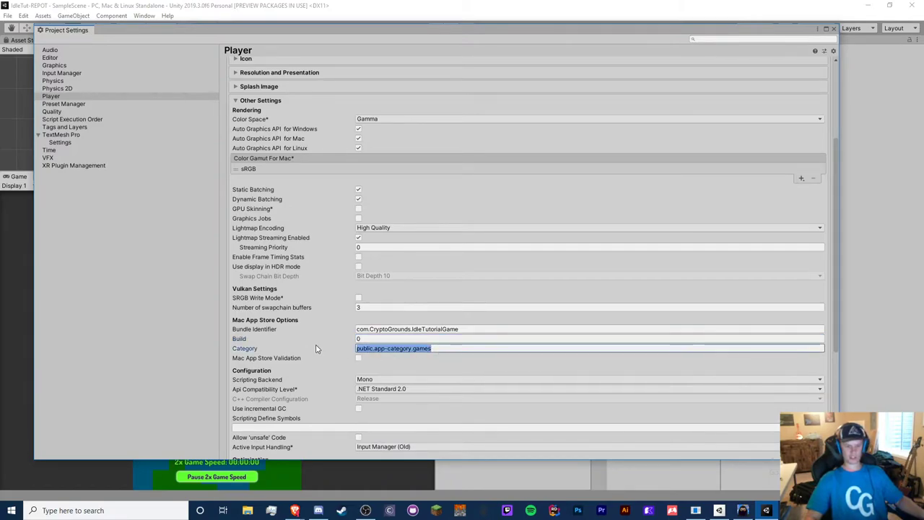
scroll(453, 348, "down", 3)
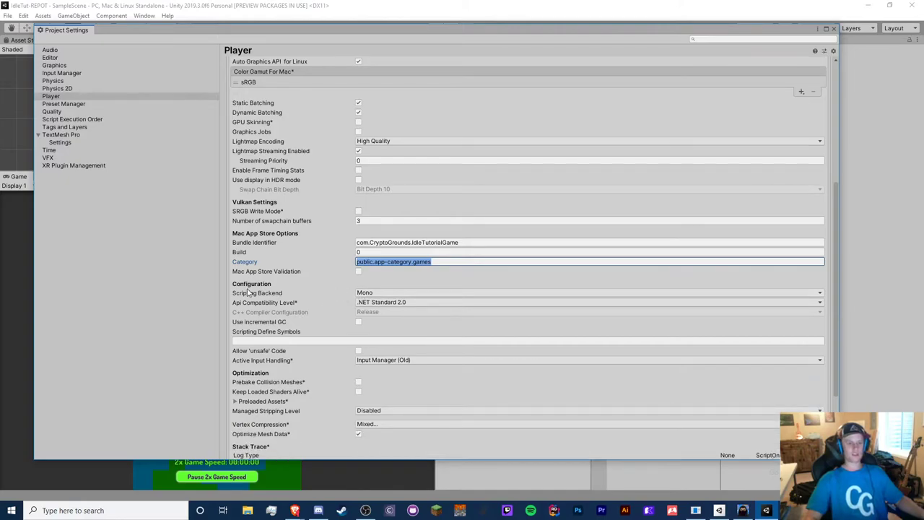
left_click(364, 293)
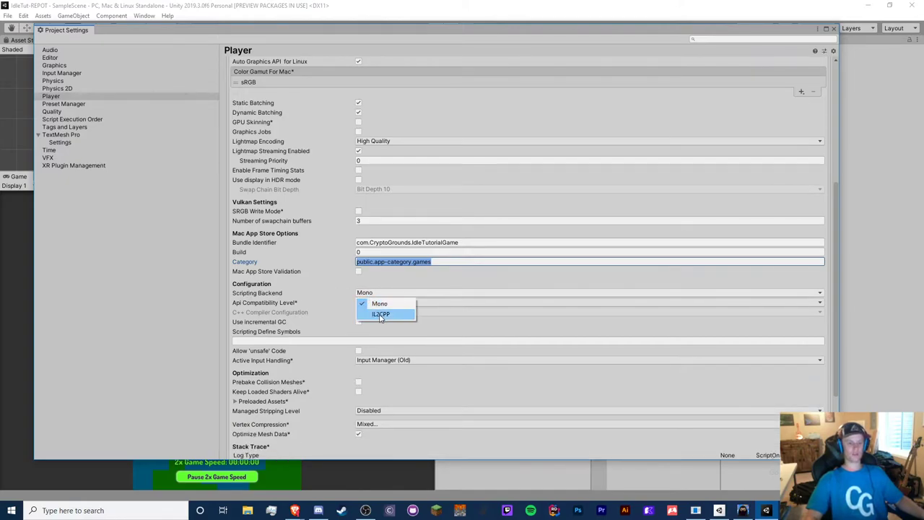
left_click(380, 315)
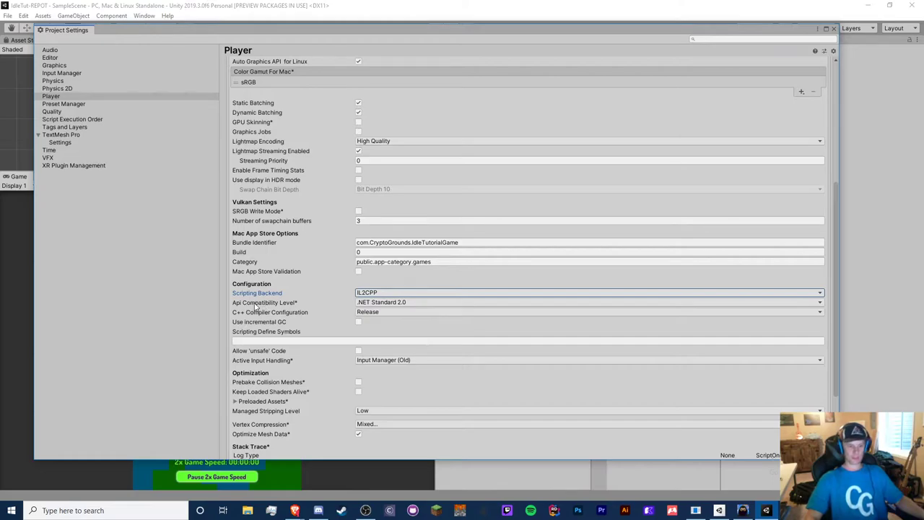
- Set API compatibility to .NET 4.x and keep Release as C++ compiler configuration
left_click(377, 303)
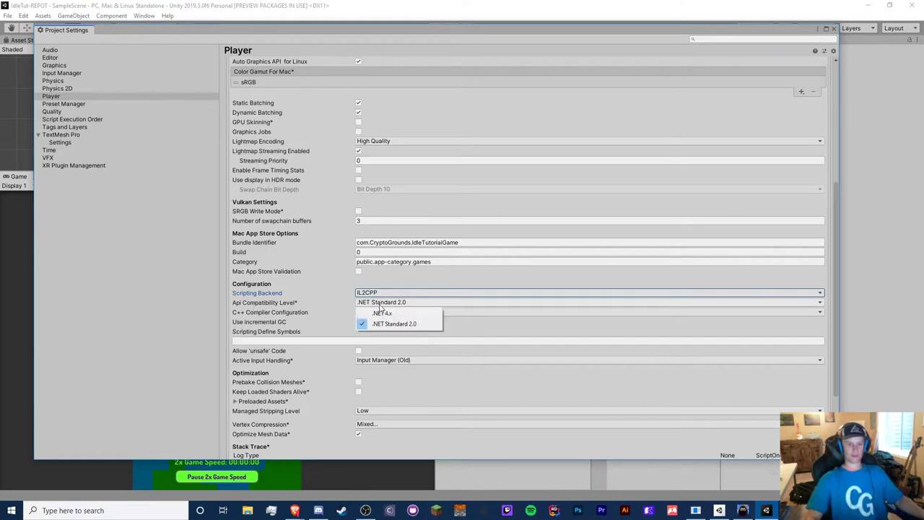
left_click(393, 323)
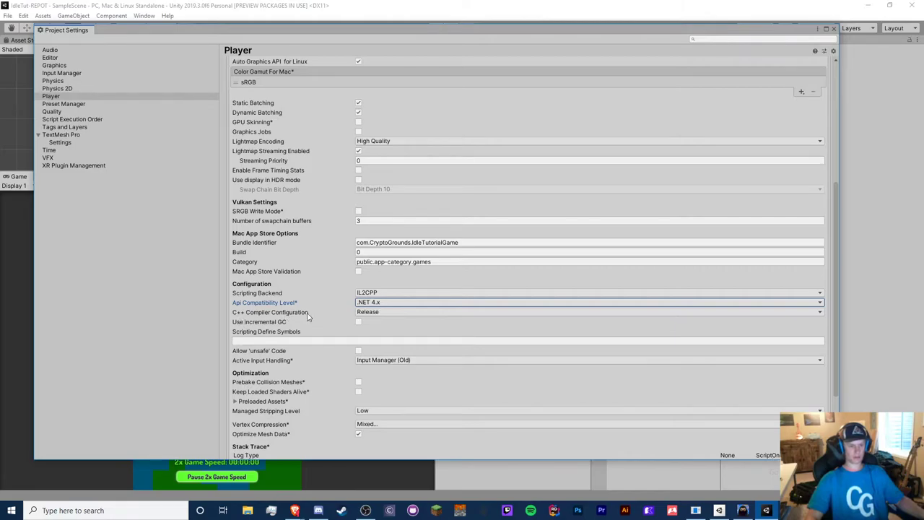
left_click(372, 312)
left_click(375, 338)
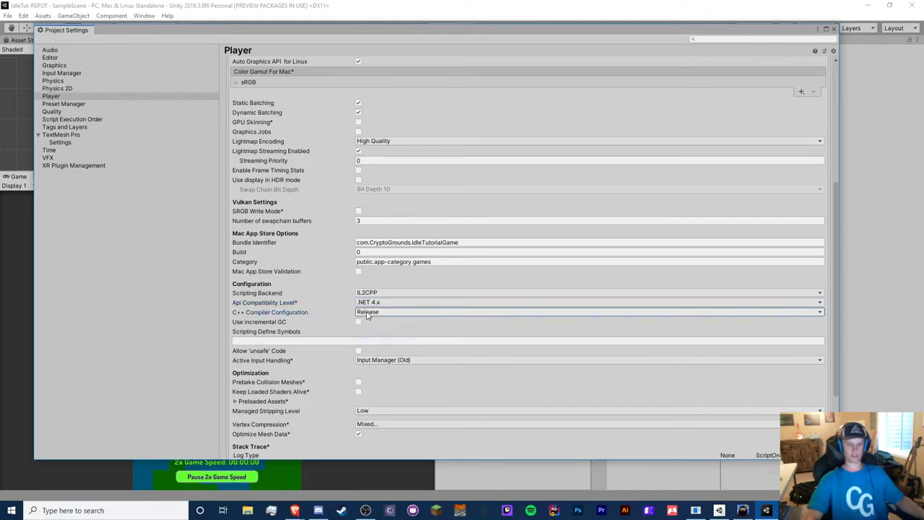
- Set Managed Stripping Level to High, rechecking the choice twice
scroll(325, 311, "down", 1)
scroll(329, 277, "down", 1)
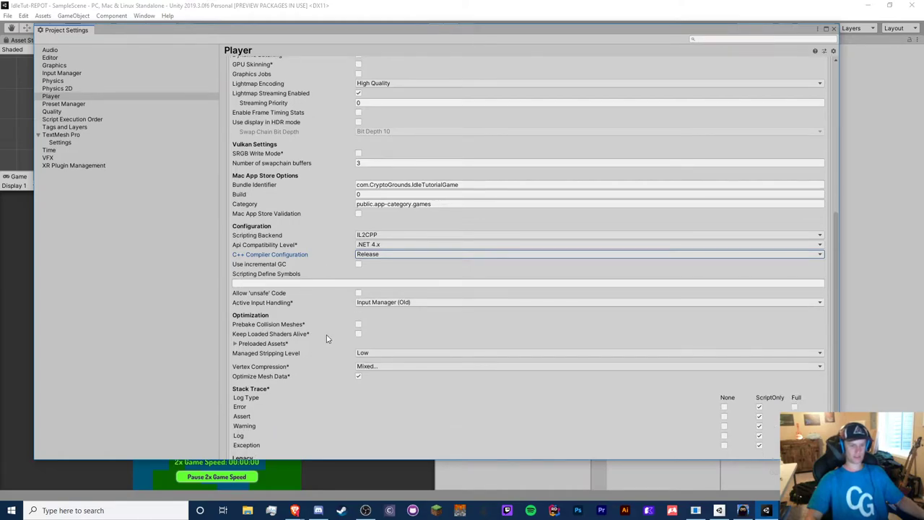
scroll(310, 349, "down", 1)
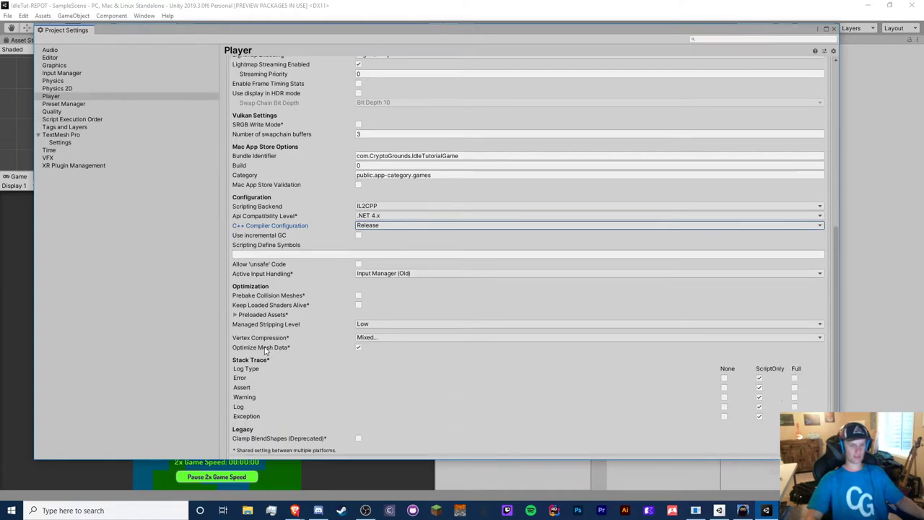
left_click(373, 324)
left_click(378, 355)
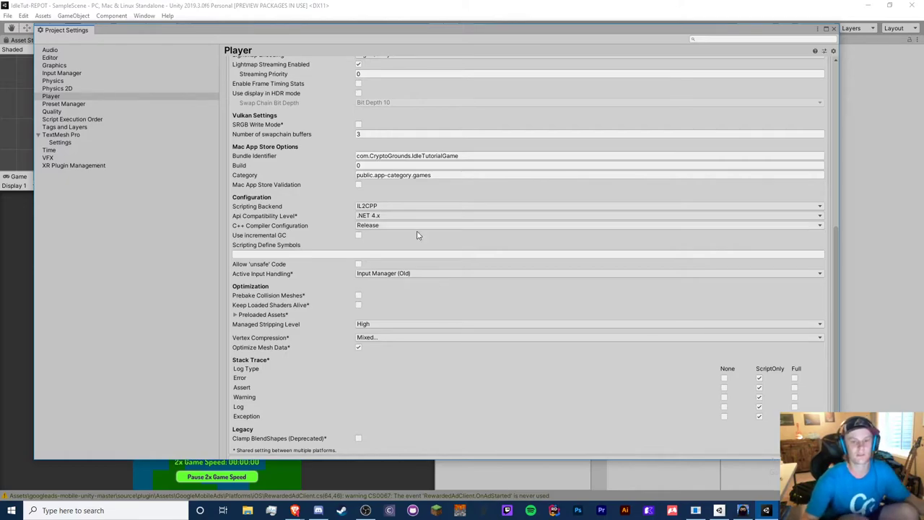
left_click(368, 325)
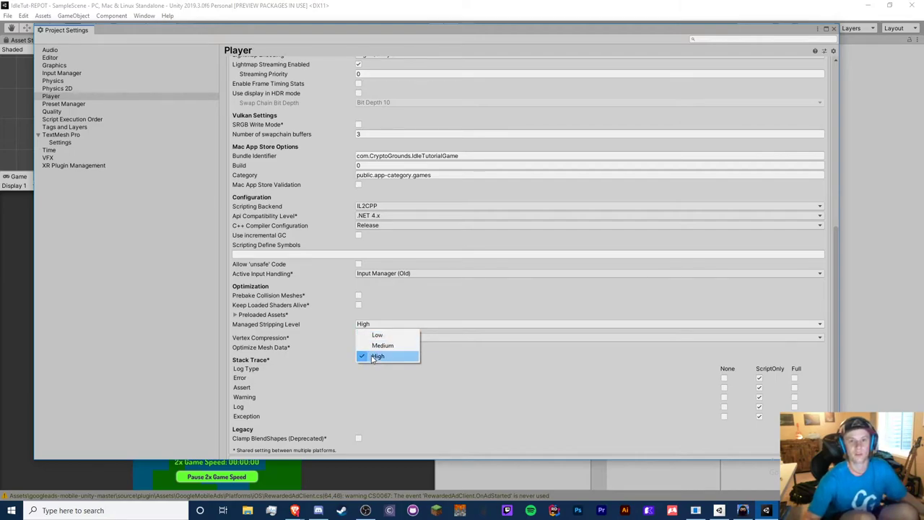
left_click(374, 356)
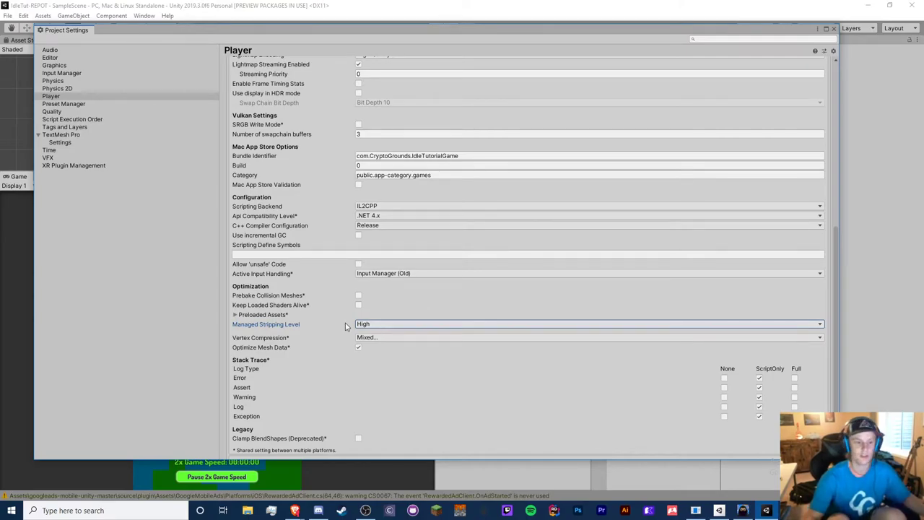
mouse_move(340, 321)
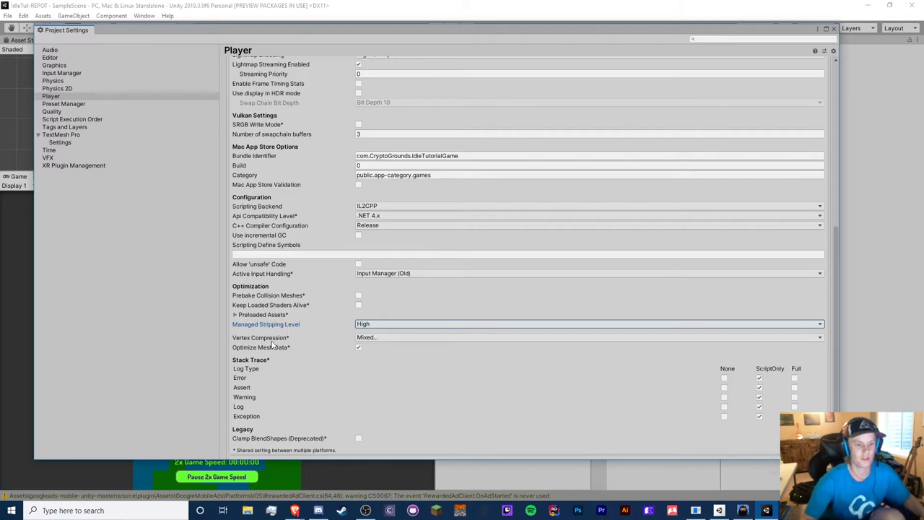
left_click(369, 325)
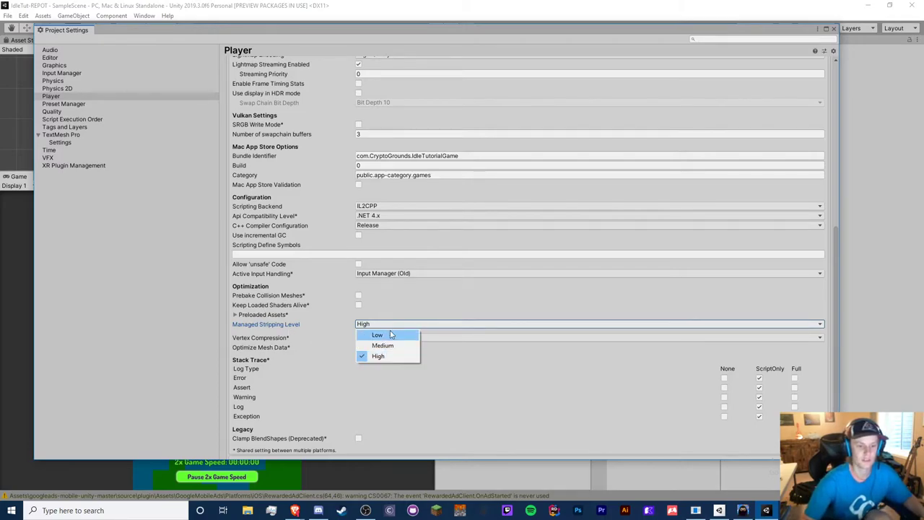
left_click(388, 356)
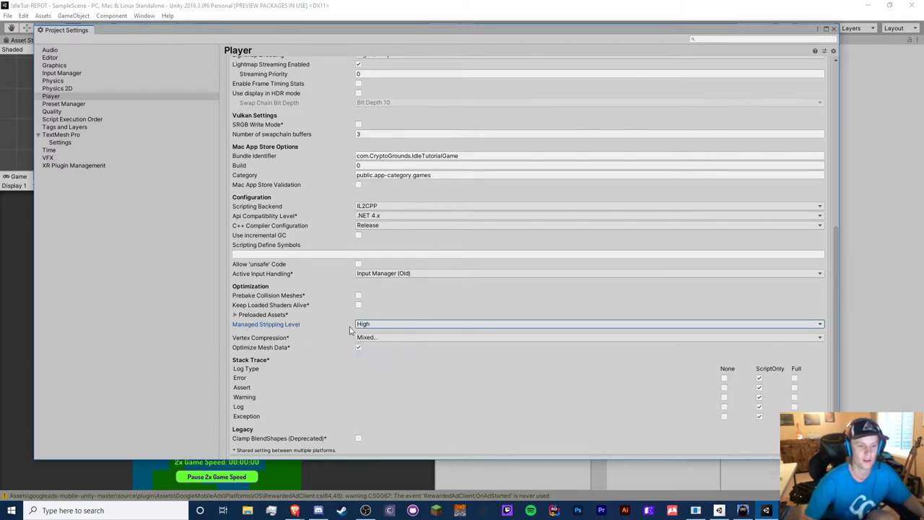
mouse_move(286, 330)
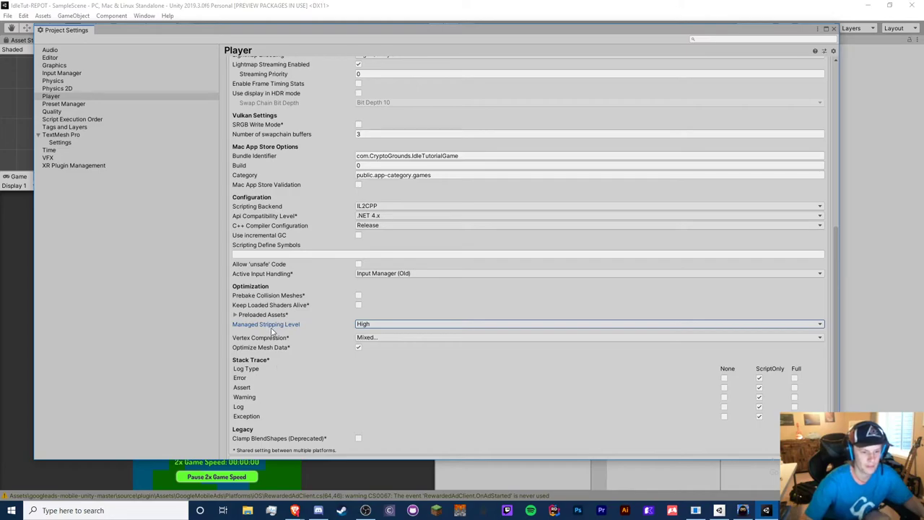
- Move Project Settings aside to check Build Settings, then briefly expand and collapse XR Settings
scroll(274, 345, "down", 1)
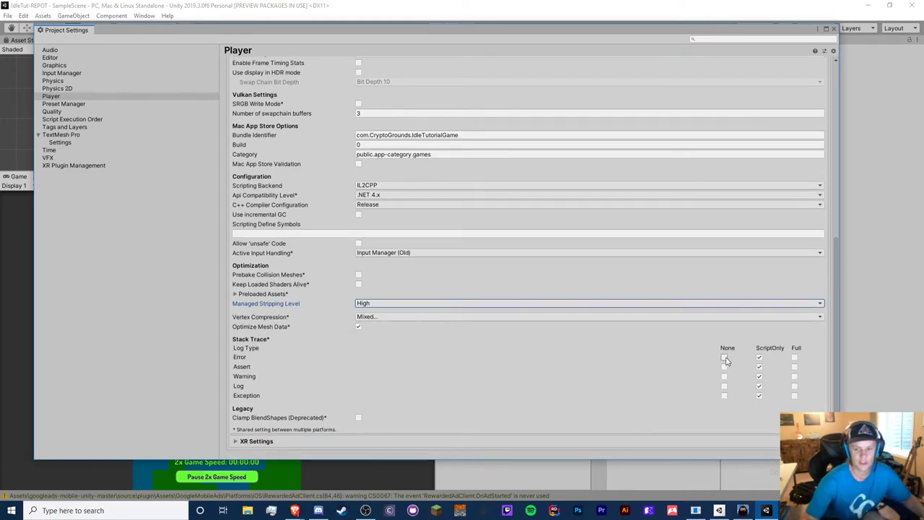
left_click(759, 386)
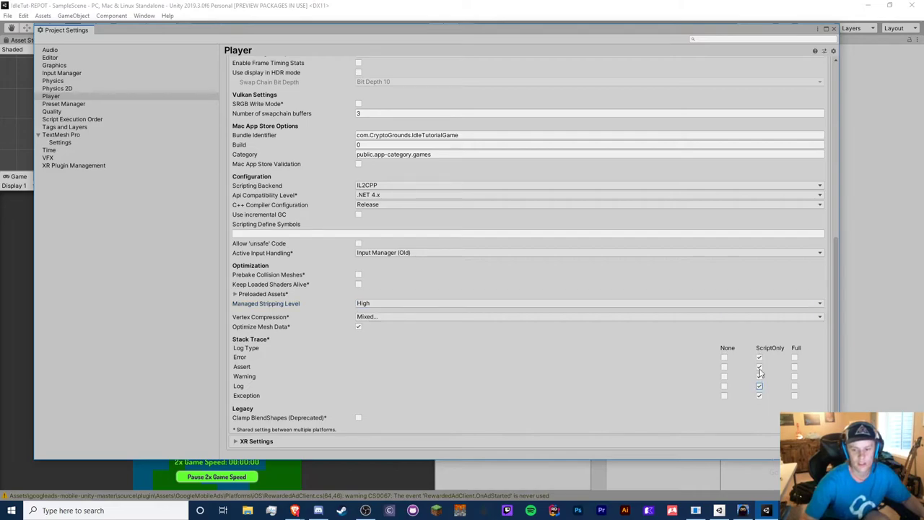
left_click_drag(588, 32, 177, 102)
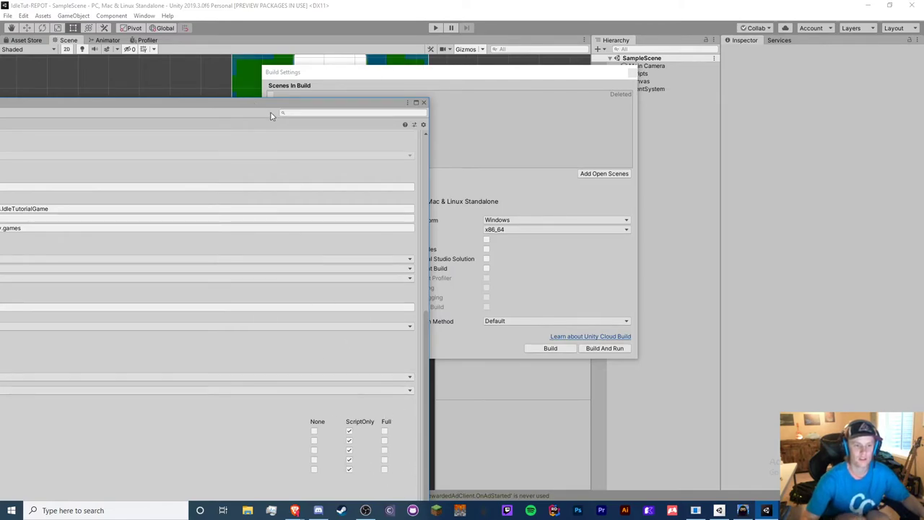
mouse_move(264, 105)
left_mouse_down()
mouse_move(662, 55)
mouse_move(656, 29)
left_mouse_up()
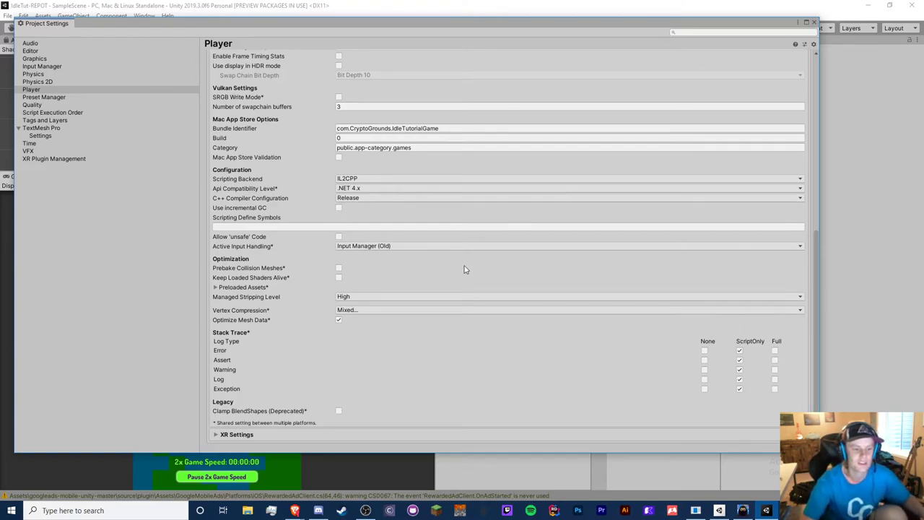
left_click(238, 434)
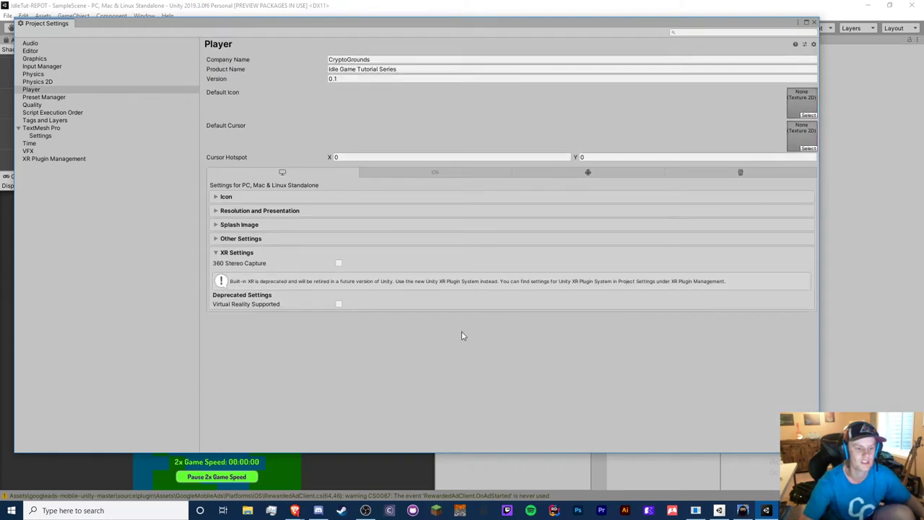
left_click(215, 253)
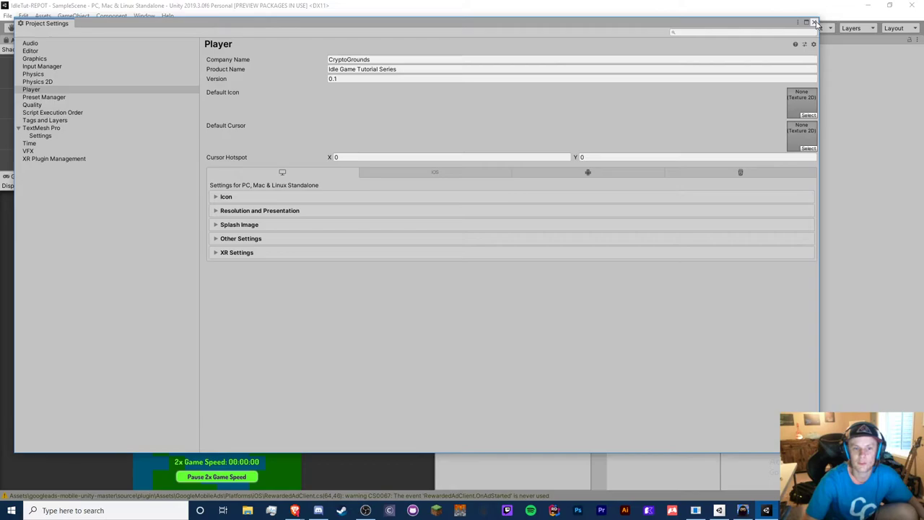
- Close Project Settings, start the Windows build and navigate to GitHub > _BUILDS
left_click(813, 22)
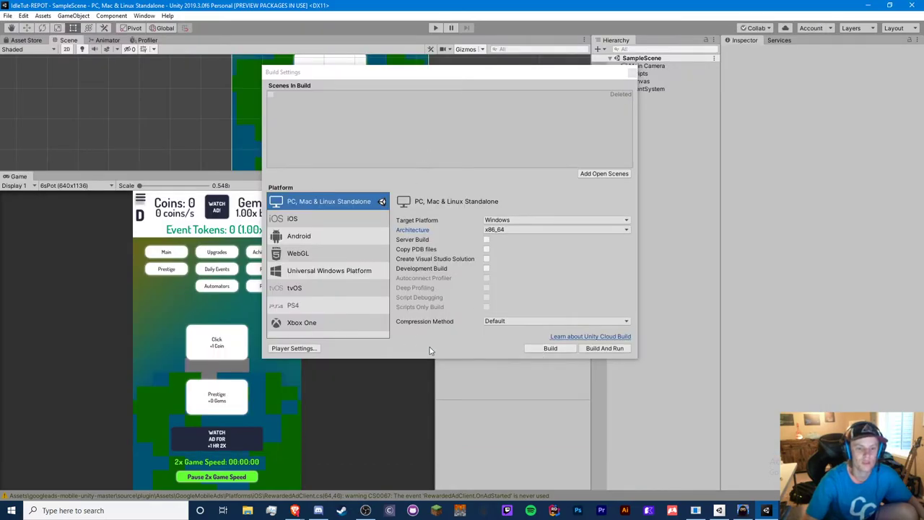
left_click(569, 350)
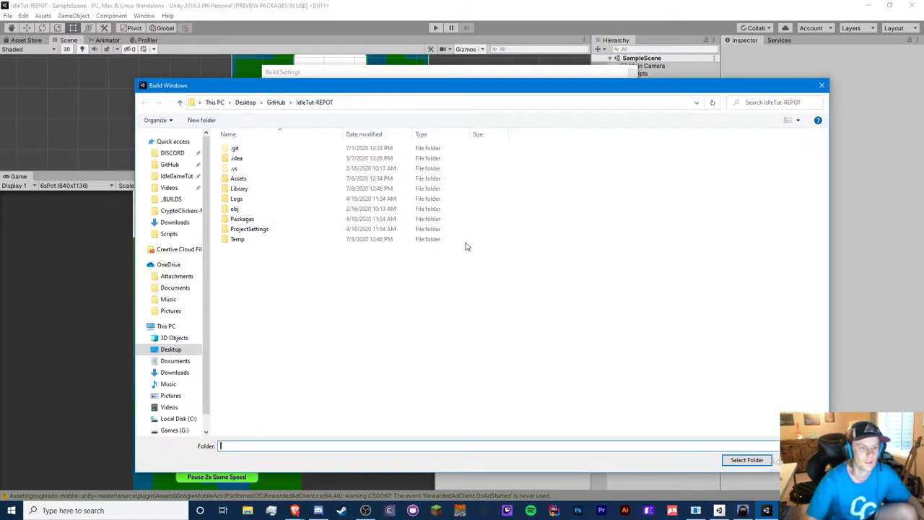
left_click(276, 102)
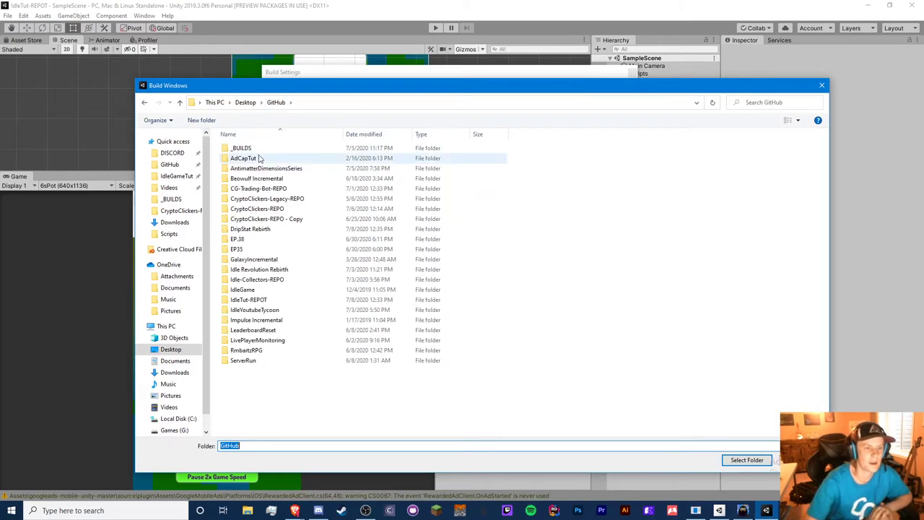
double_click(256, 150)
- Create a new folder 'IdleTutorial Build 0.1' and choose it as the build destination
right_click(301, 377)
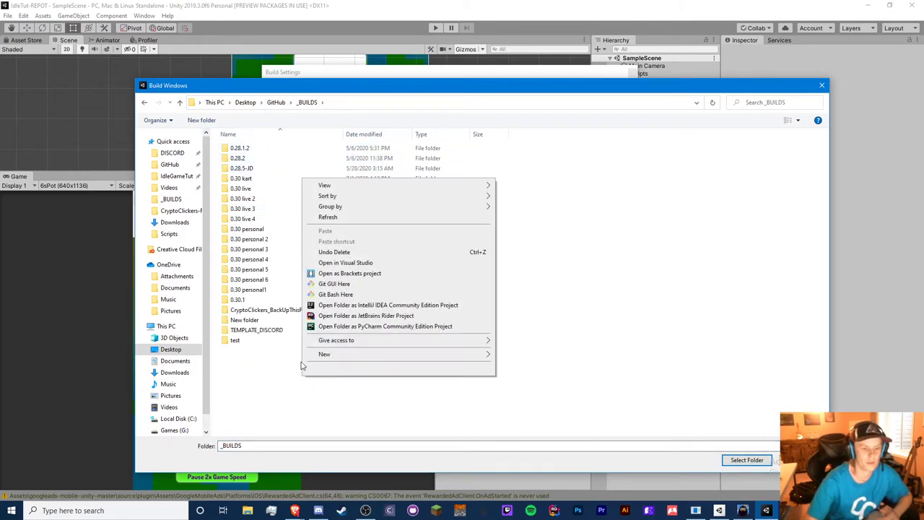
mouse_move(363, 355)
left_click(517, 355)
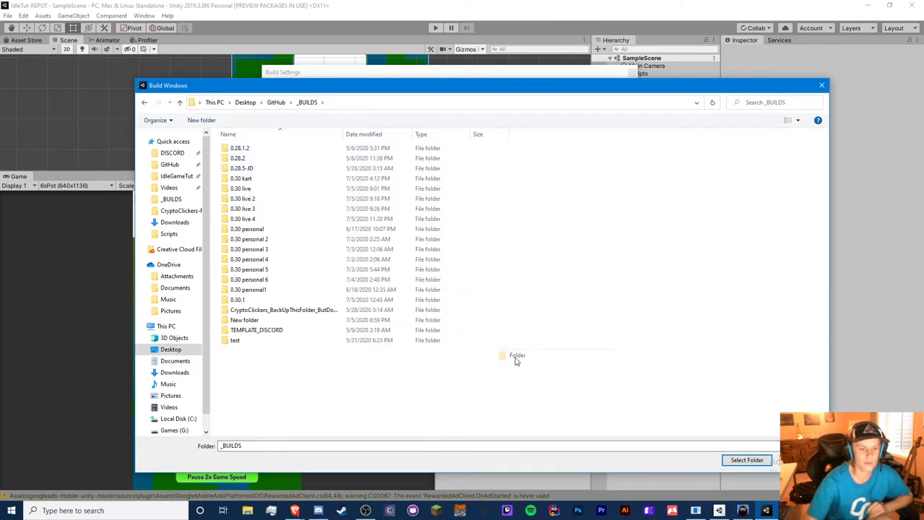
type("IdleTuo")
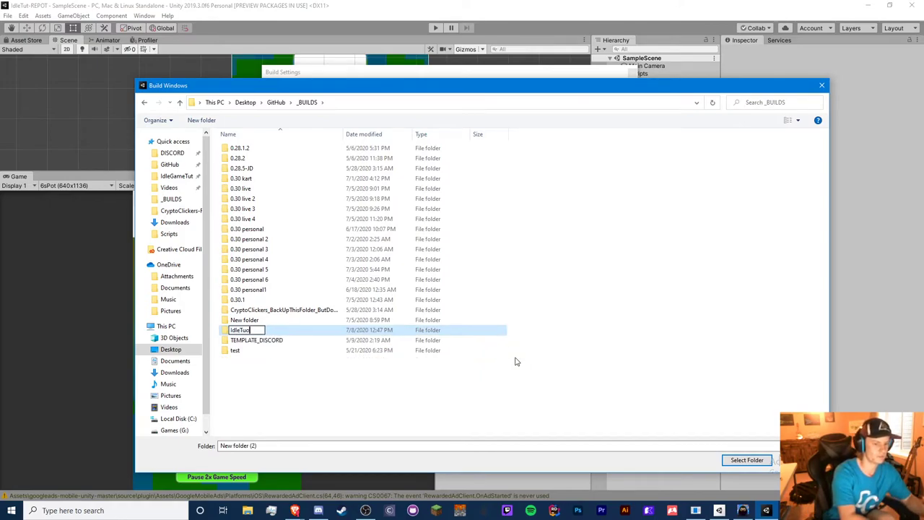
key("BackSpace")
type("torial")
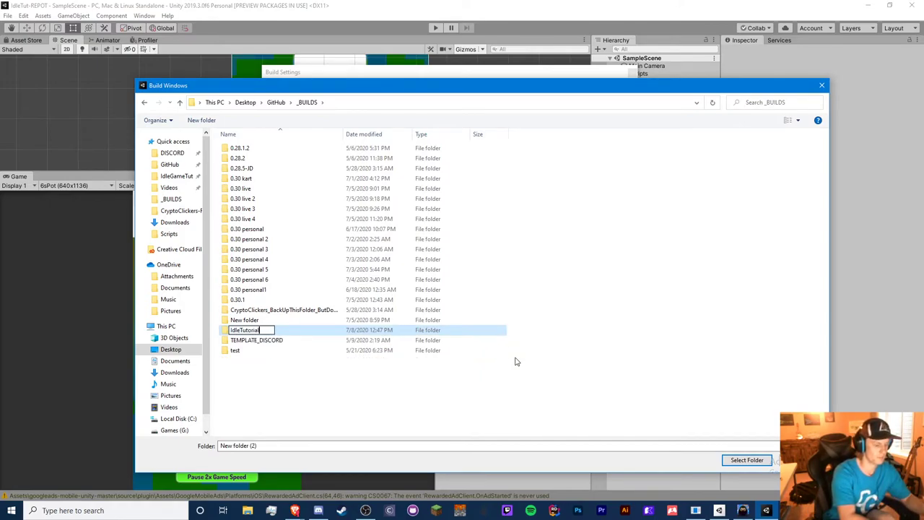
type(" Build 0.1")
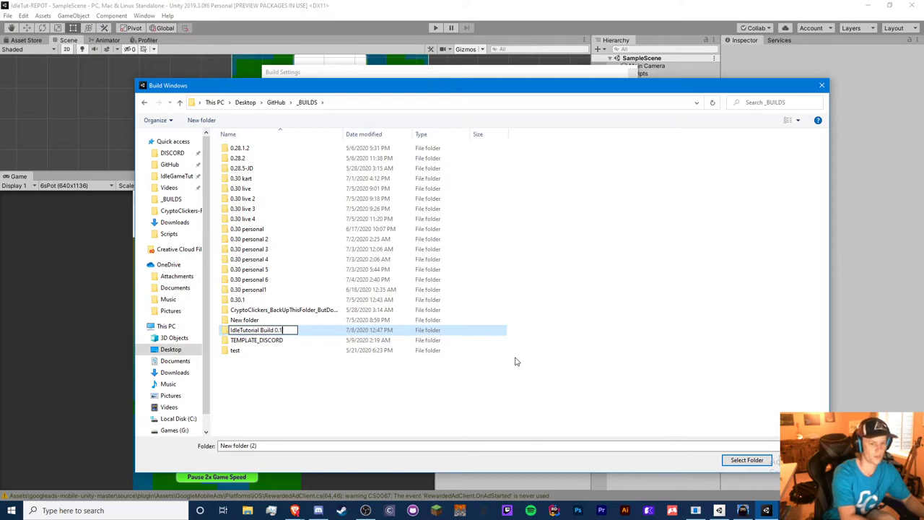
left_click(752, 466)
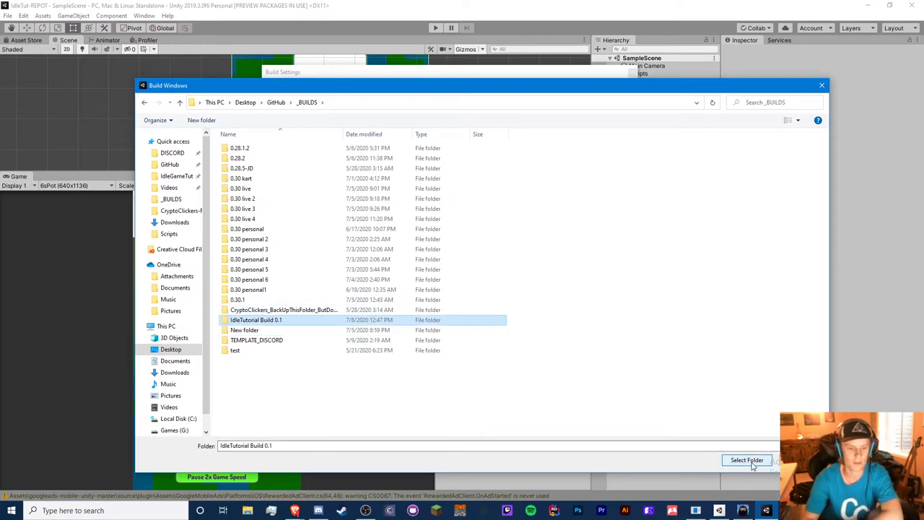
left_click(747, 461)
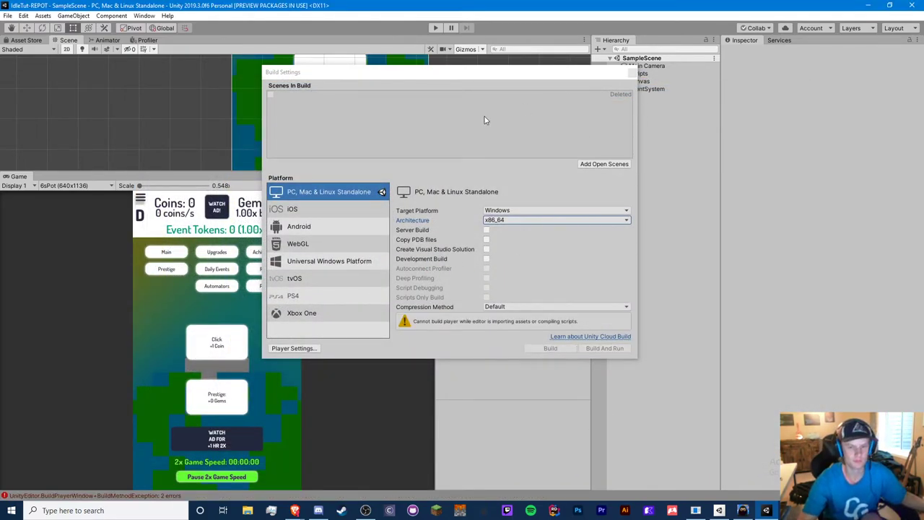
- Move Build Settings aside and review each build error entry in the Console
left_click_drag(487, 72, 255, 91)
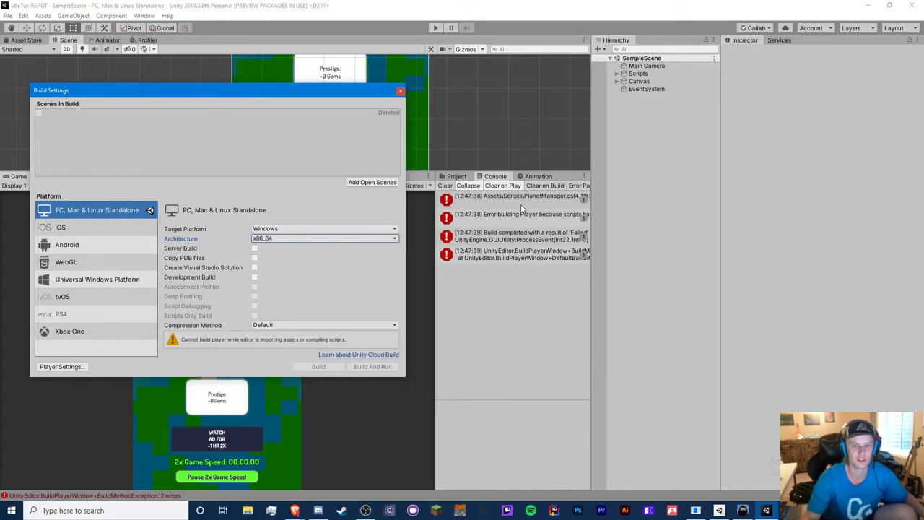
left_click(521, 202)
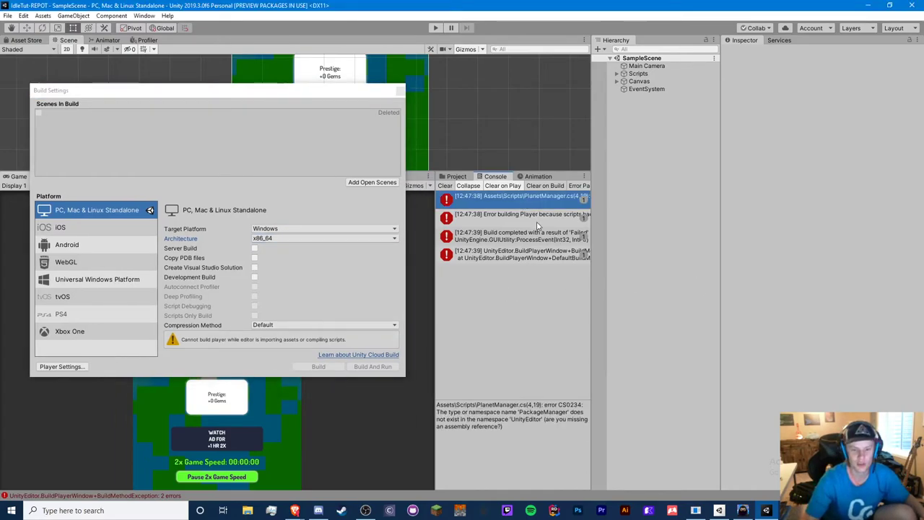
left_click(537, 220)
left_click(538, 205)
left_click(534, 255)
left_click(529, 235)
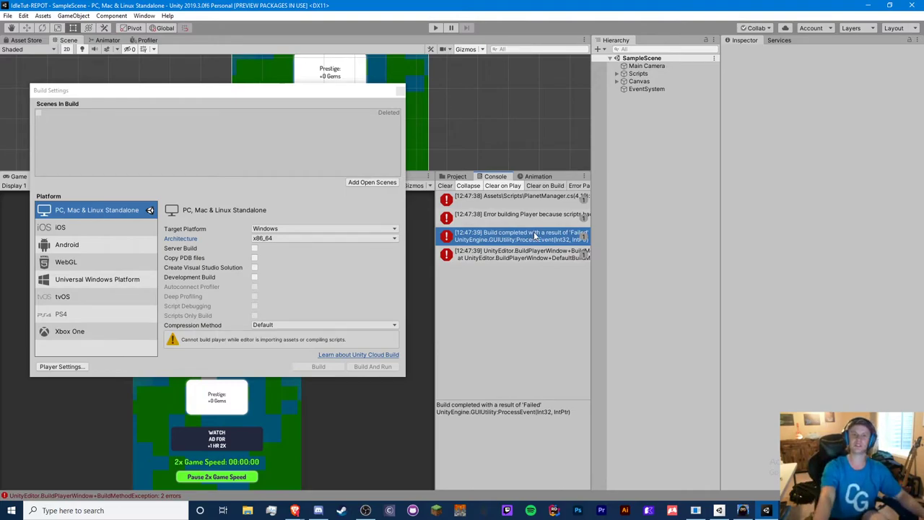
left_click(534, 202)
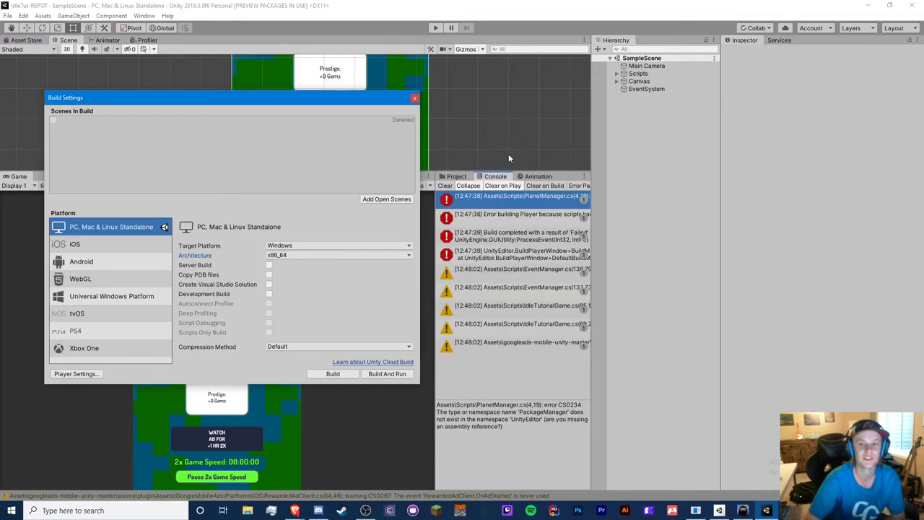
- Inspect the build exception's stack trace, then reopen the PlanetManager.cs CS0234 error
left_click_drag(177, 95, 200, 204)
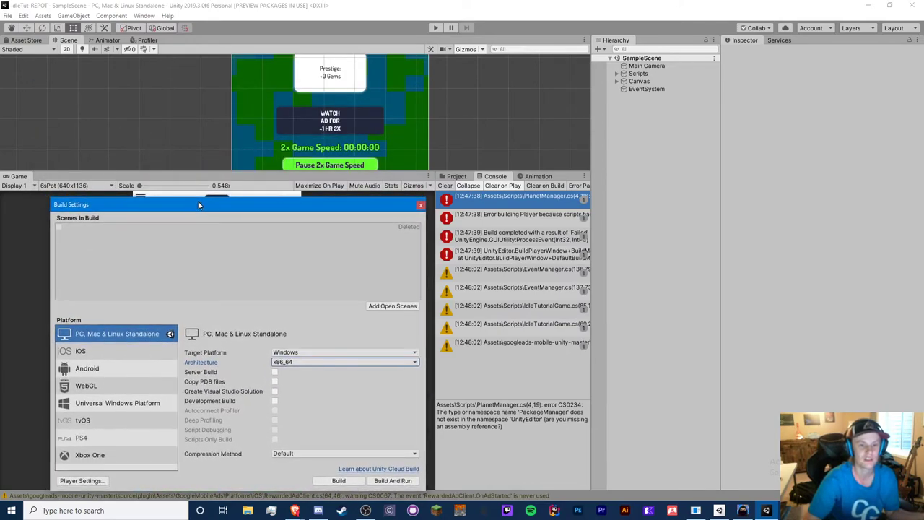
left_click(506, 220)
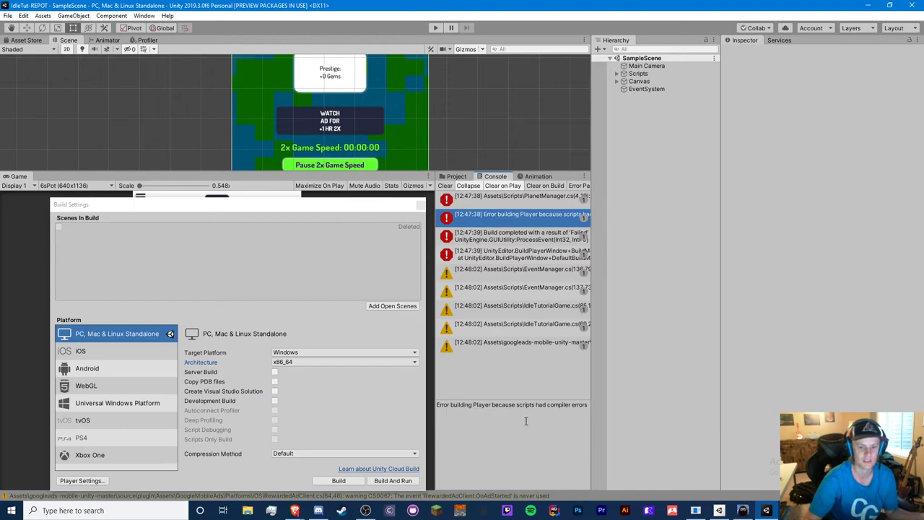
left_click(509, 238)
left_click(515, 259)
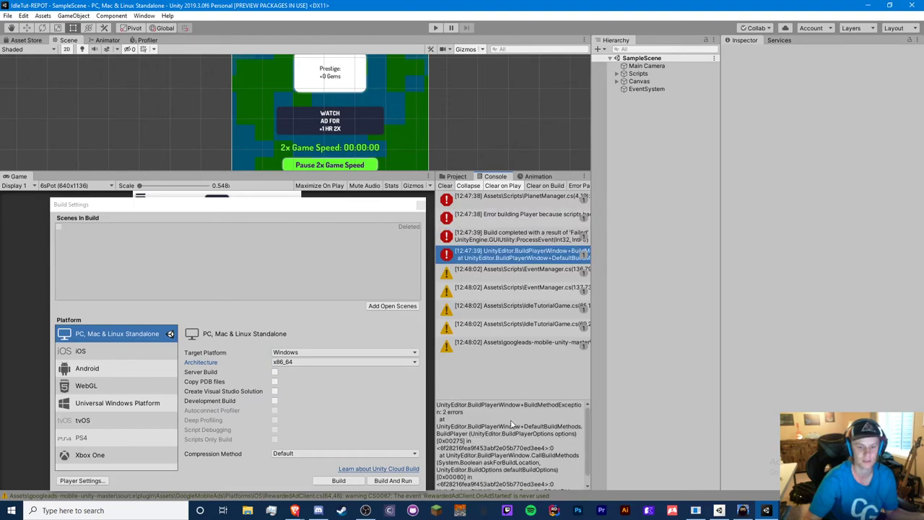
left_click_drag(548, 448, 432, 406)
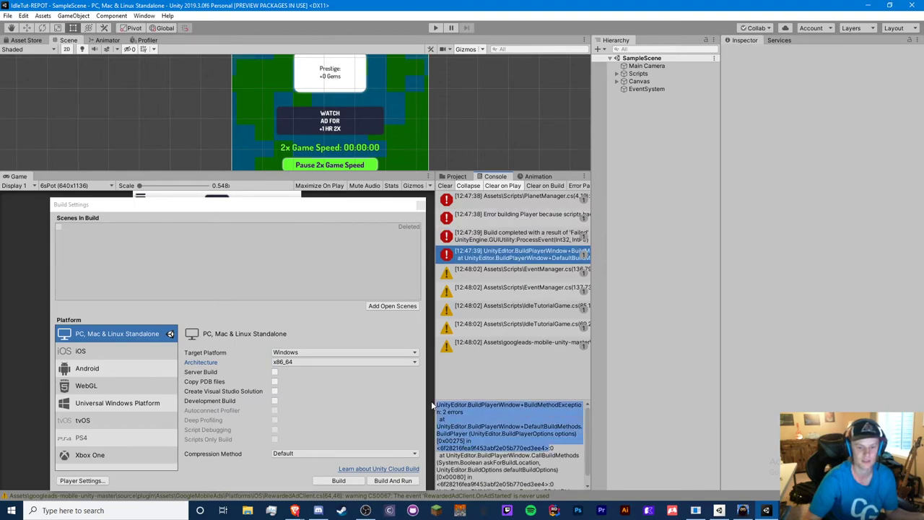
left_click(684, 329)
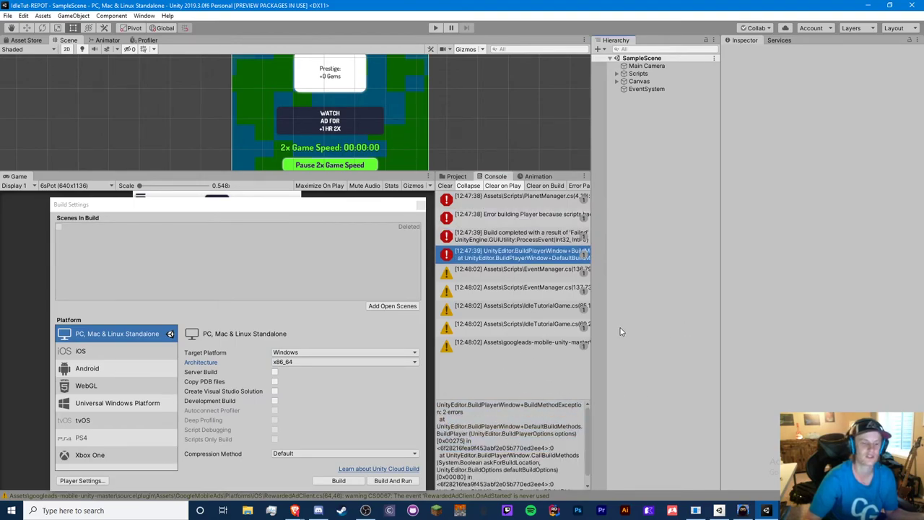
left_click(507, 196)
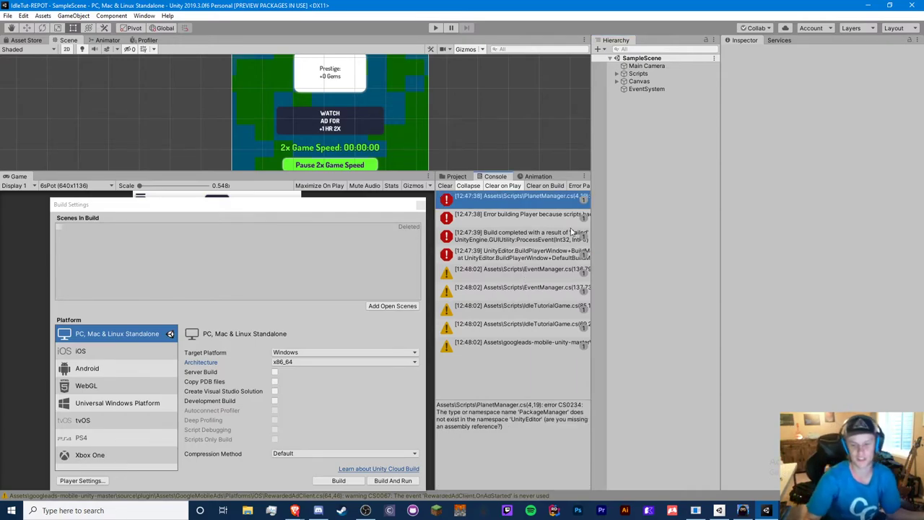
- In Rider, delete 'using UnityEditor.PackageManager.Requests;' from PlanetManager.cs and return to Unity
key("alt+Tab")
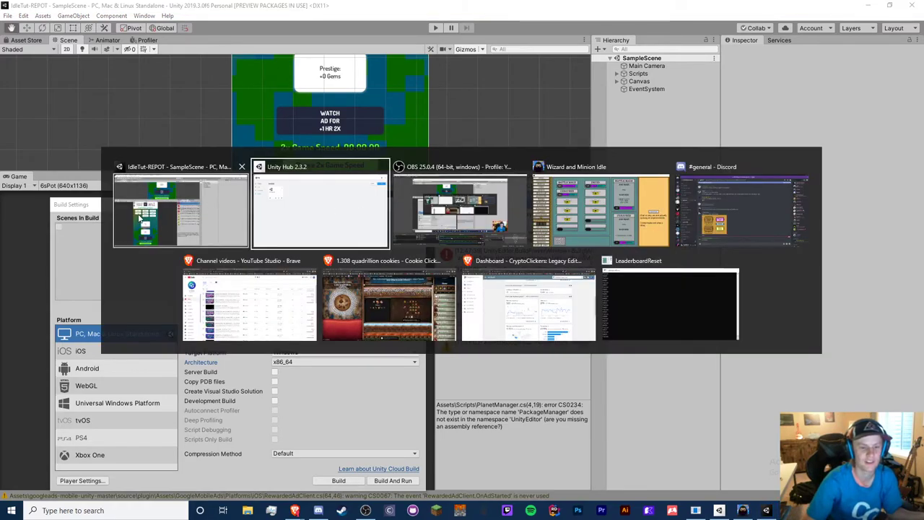
left_click(192, 200)
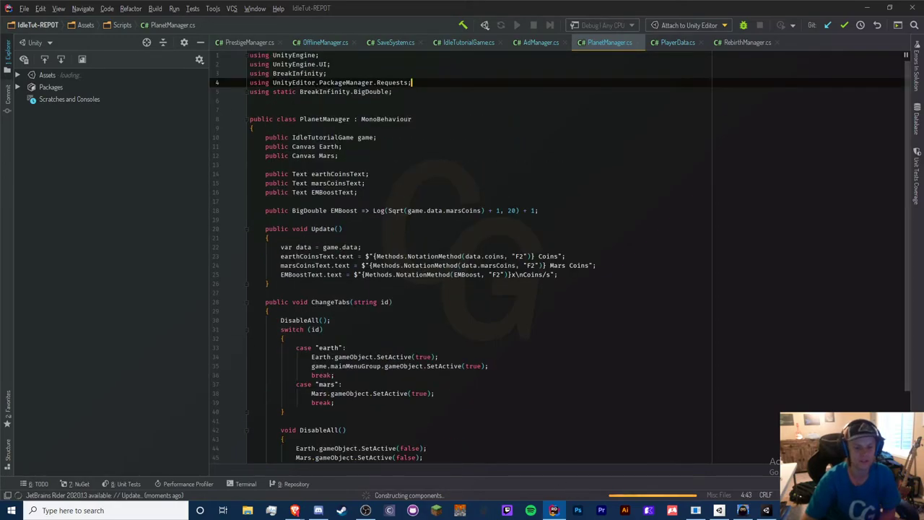
scroll(560, 273, "down", 3)
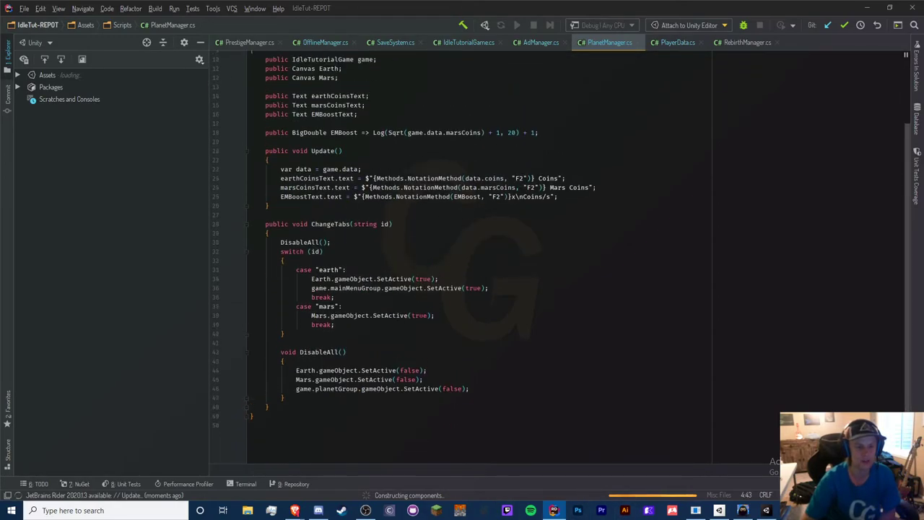
scroll(560, 272, "up", 3)
left_click_drag(415, 83, 416, 73)
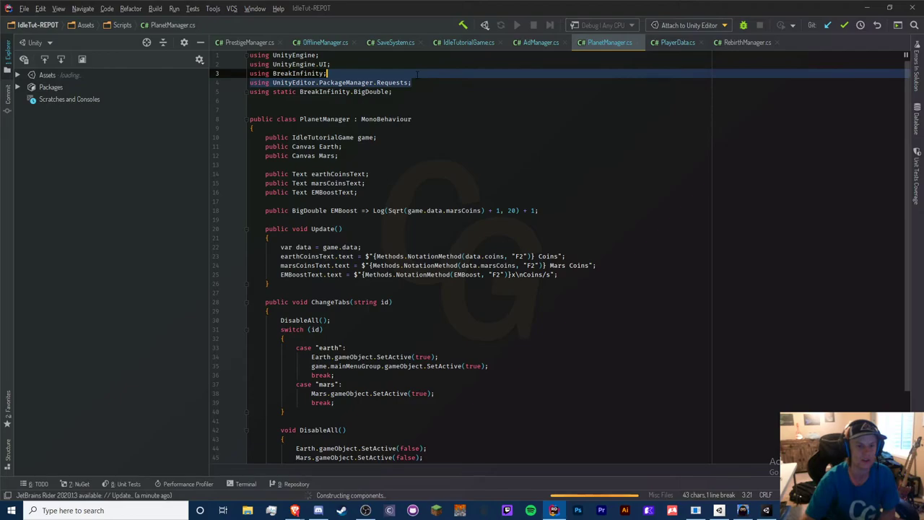
scroll(412, 132, "down", 3)
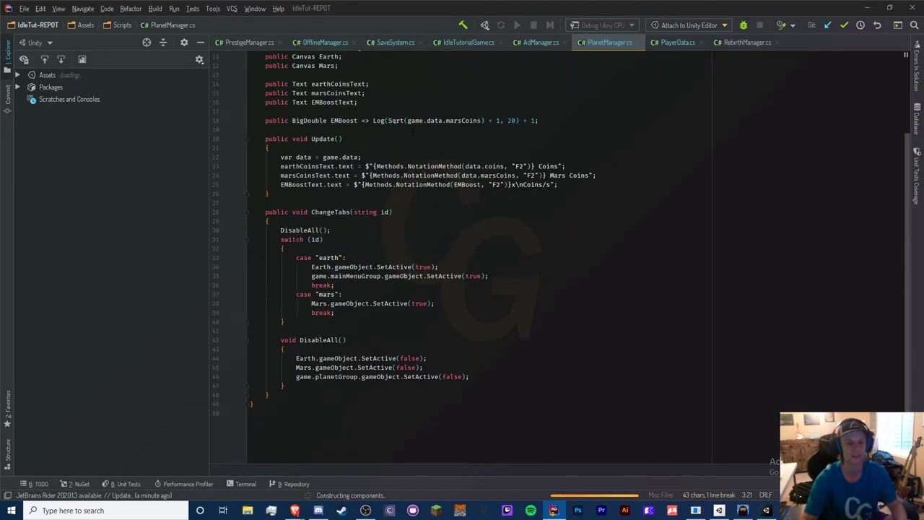
scroll(413, 132, "up", 3)
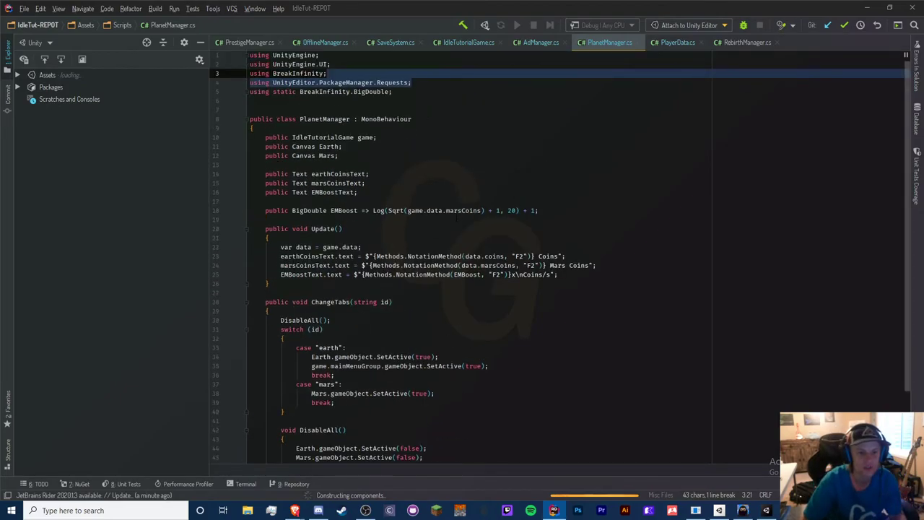
key("BackSpace")
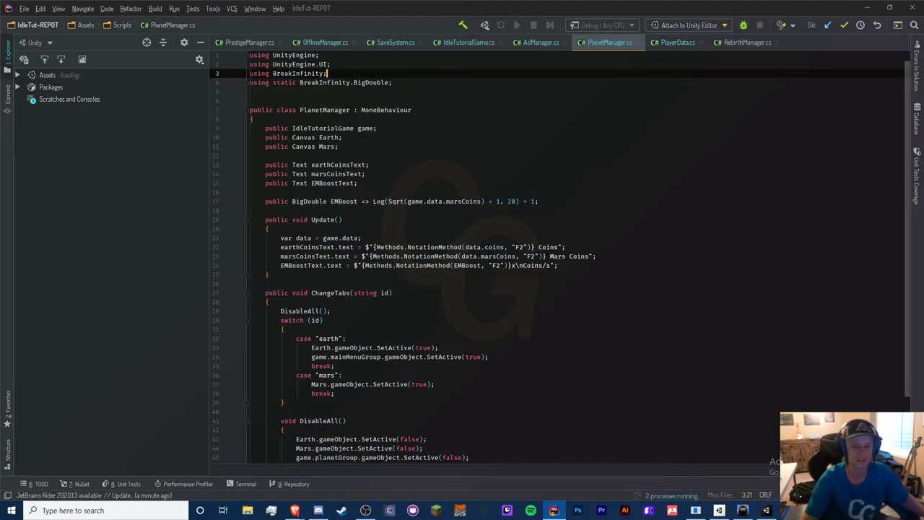
key("alt+Tab")
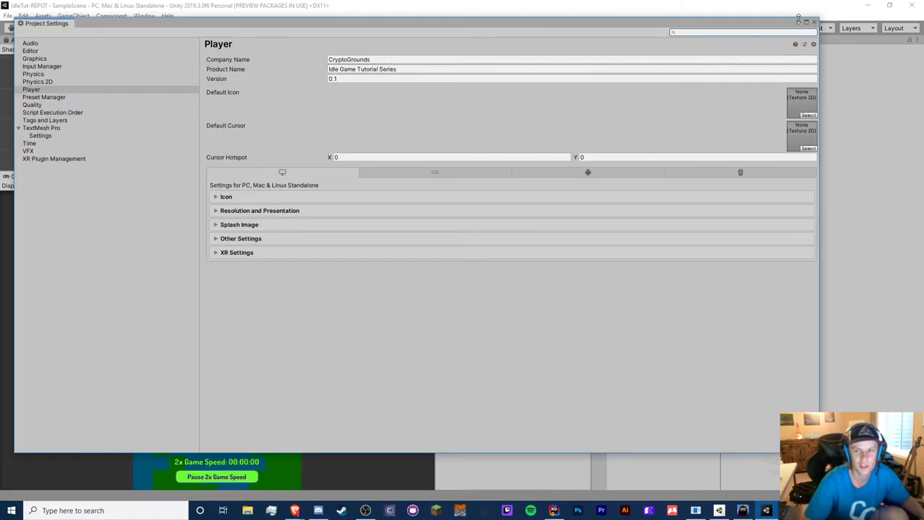
- Close Project Settings and run the Windows build into the chosen _BUILDS folder
left_click(814, 22)
left_click(351, 393)
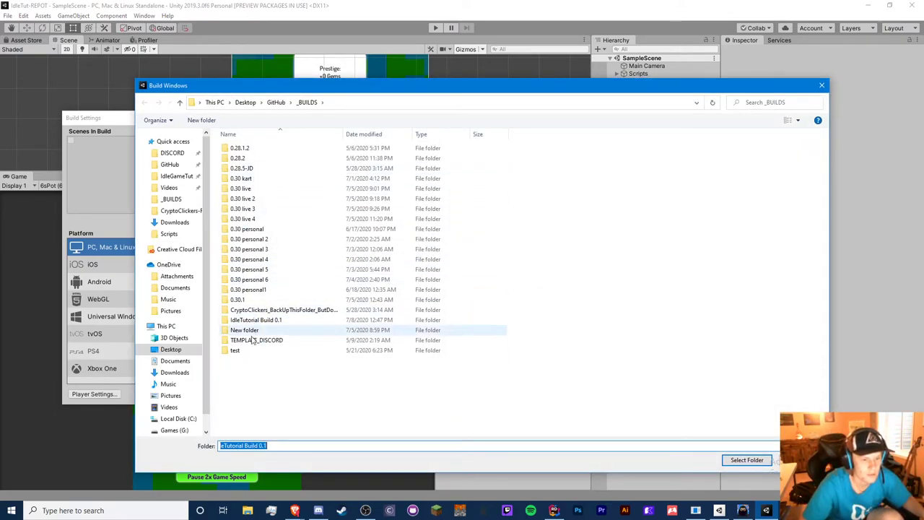
key("Return")
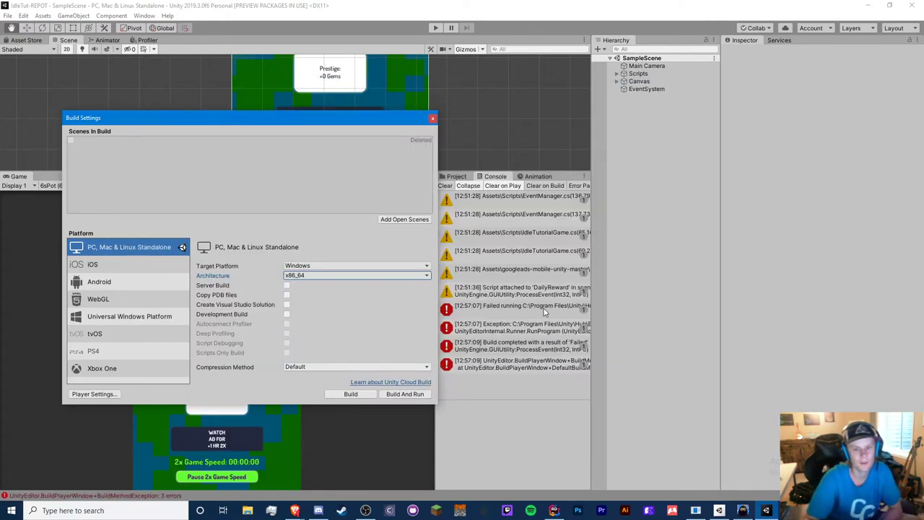
- Review the Failed running and il2cpp exception errors, widening the Console panel
left_click(488, 306)
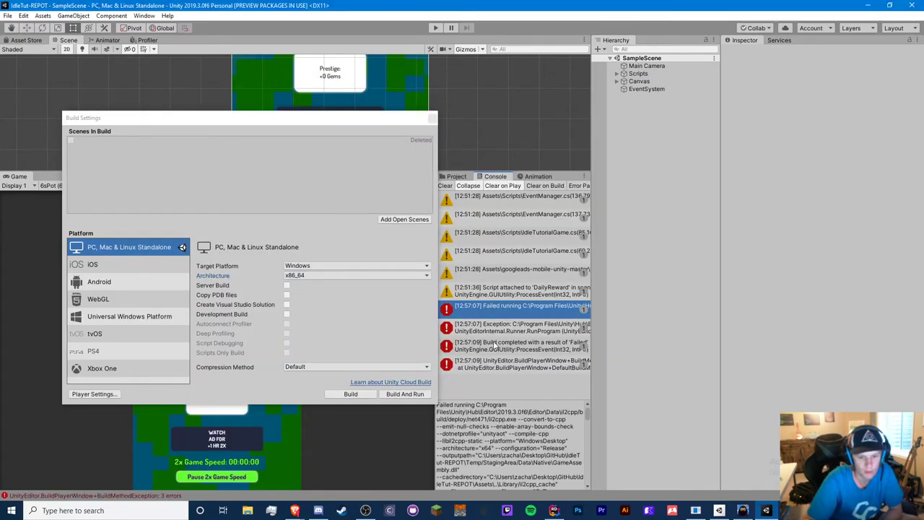
left_click(494, 328)
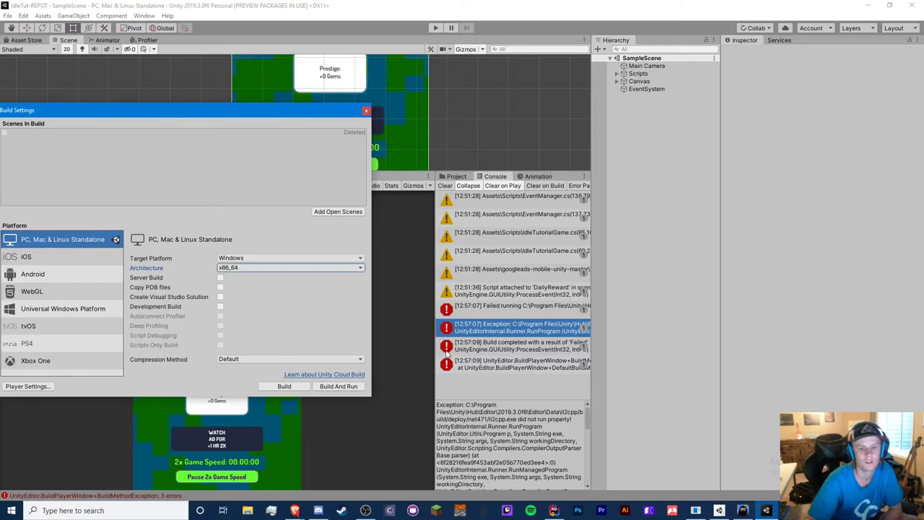
left_click(503, 307)
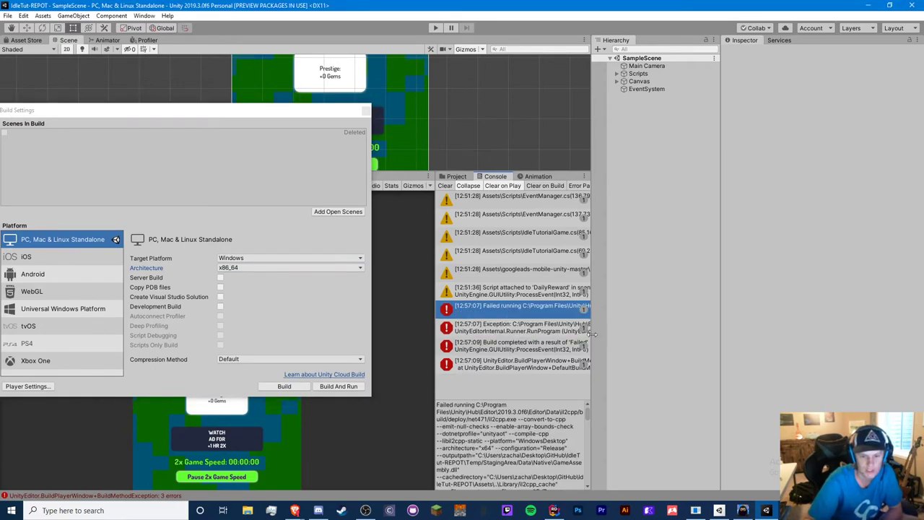
left_click_drag(592, 330, 762, 329)
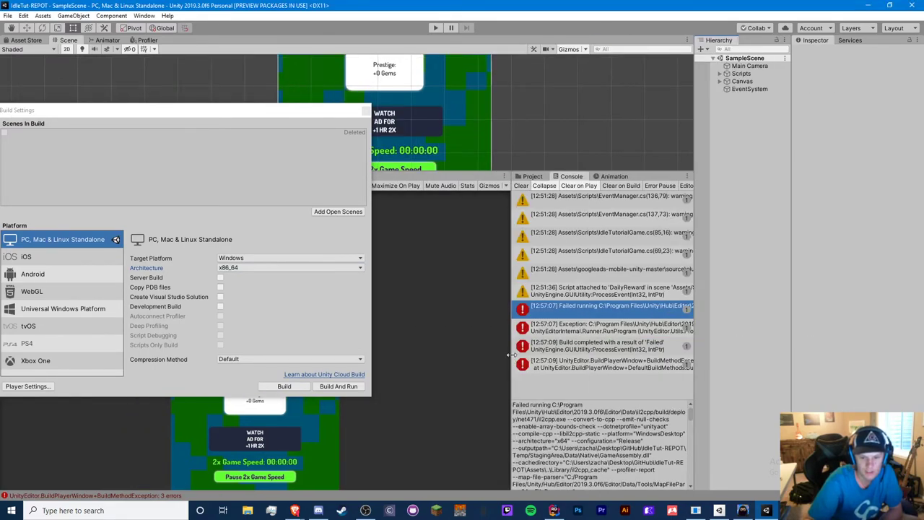
left_click_drag(509, 354, 368, 352)
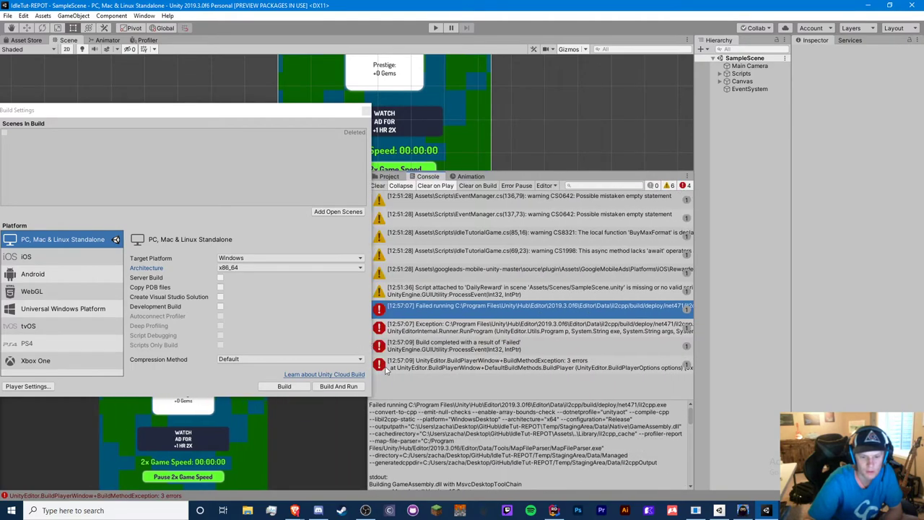
- Read the il2cpp exception's stack trace details, then switch to the browser window
left_click_drag(669, 404, 390, 396)
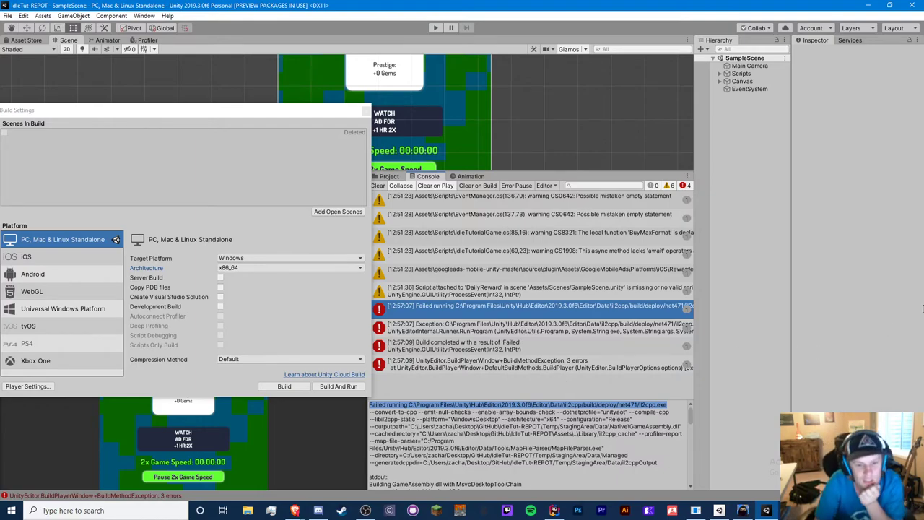
left_click(637, 333)
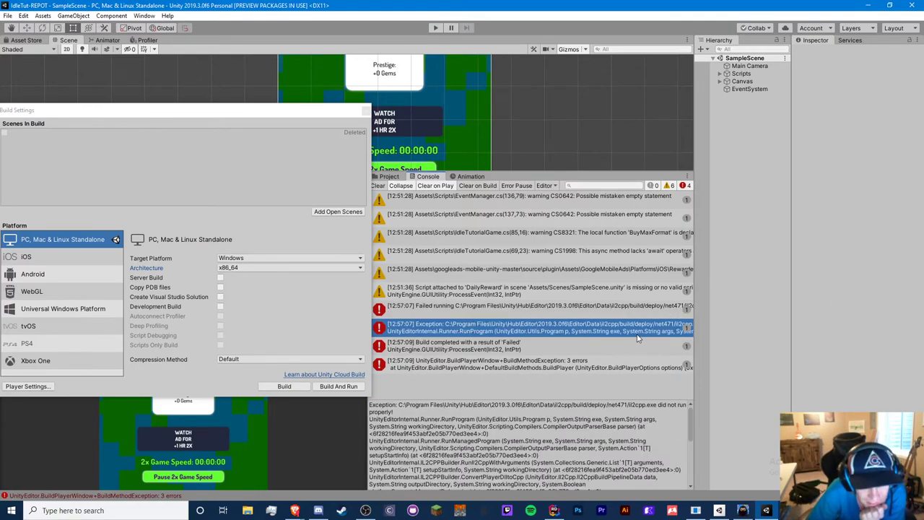
left_click(521, 341)
left_click(524, 330)
left_click_drag(414, 414, 340, 395)
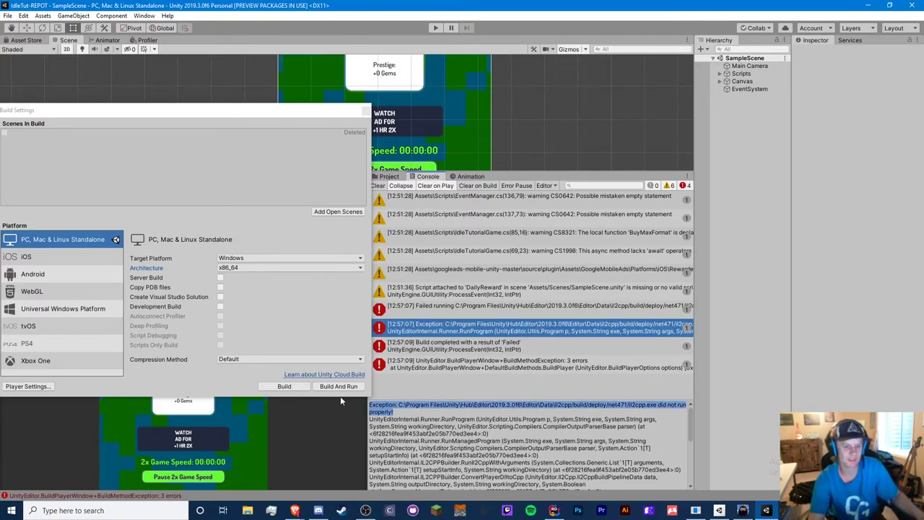
key("alt+Tab")
left_click(577, 162)
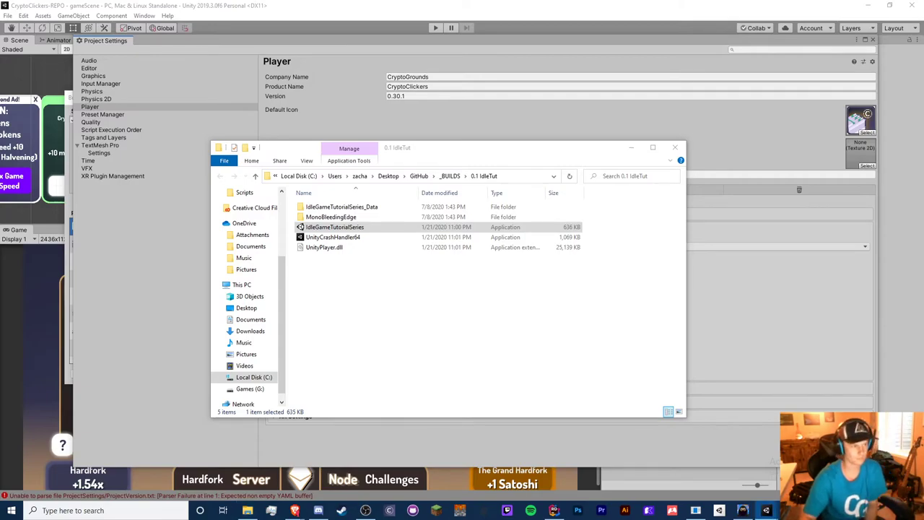
key("alt+Tab")
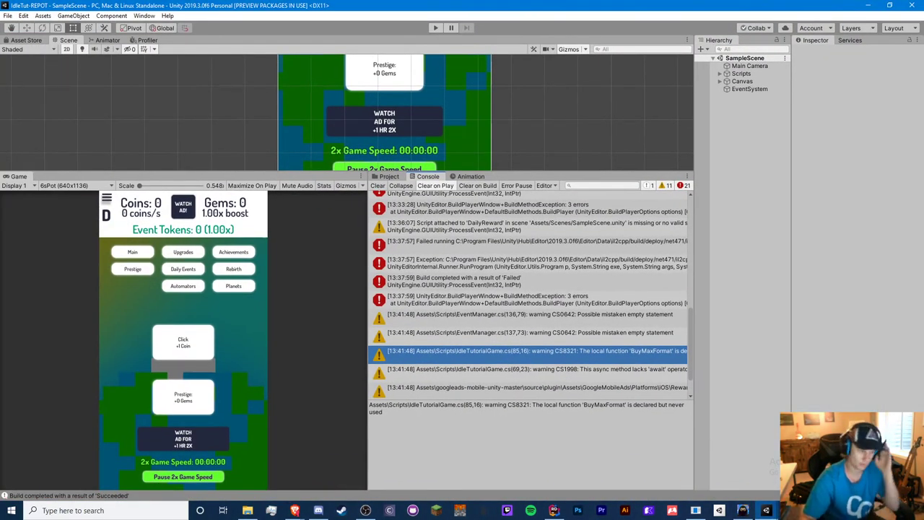
- Open Build Settings > Player Settings and keep the Scripting Backend on Mono
key("ctrl+shift+b")
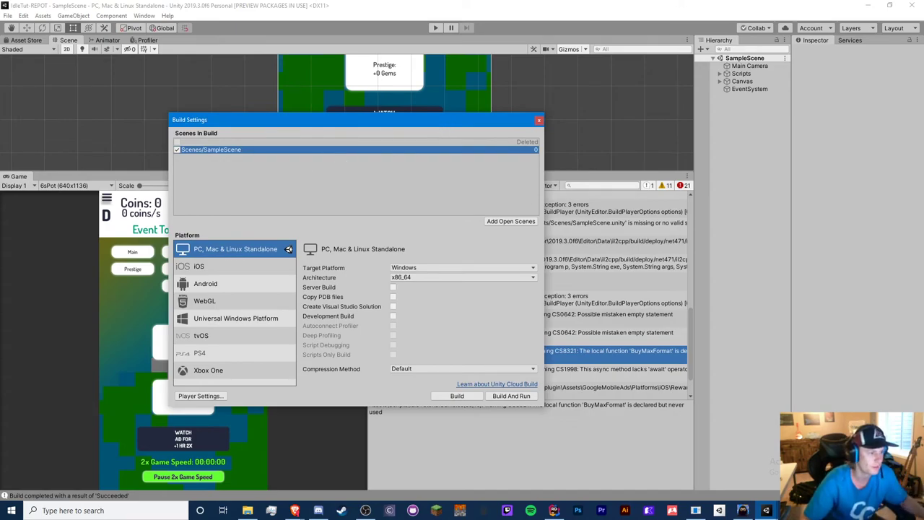
left_click(201, 395)
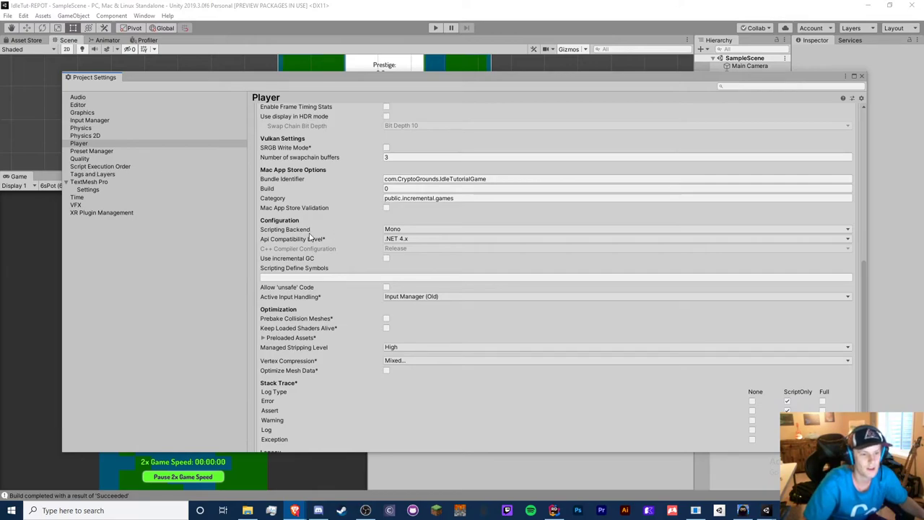
left_click(389, 230)
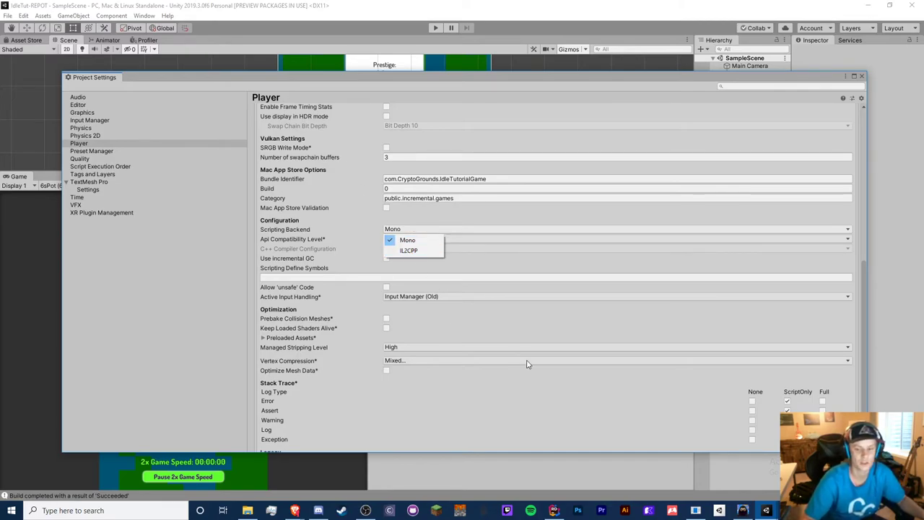
left_click(503, 75)
- Rearrange the Player and Build Settings windows, then switch to the 0.1 IdleTut build folder
left_click_drag(503, 75, 503, 208)
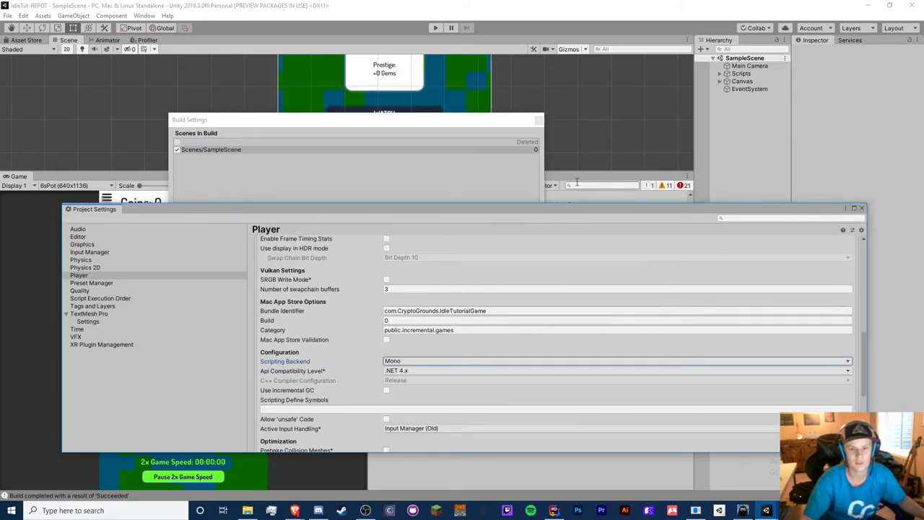
left_click_drag(593, 211, 177, 189)
left_click(347, 122)
left_click_drag(347, 122, 125, 97)
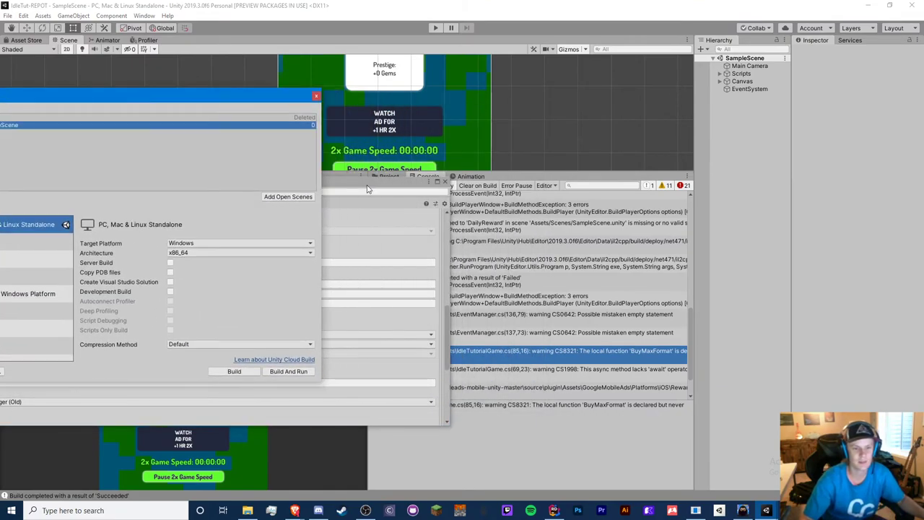
left_click_drag(341, 178, 239, 165)
scroll(494, 282, "up", 3)
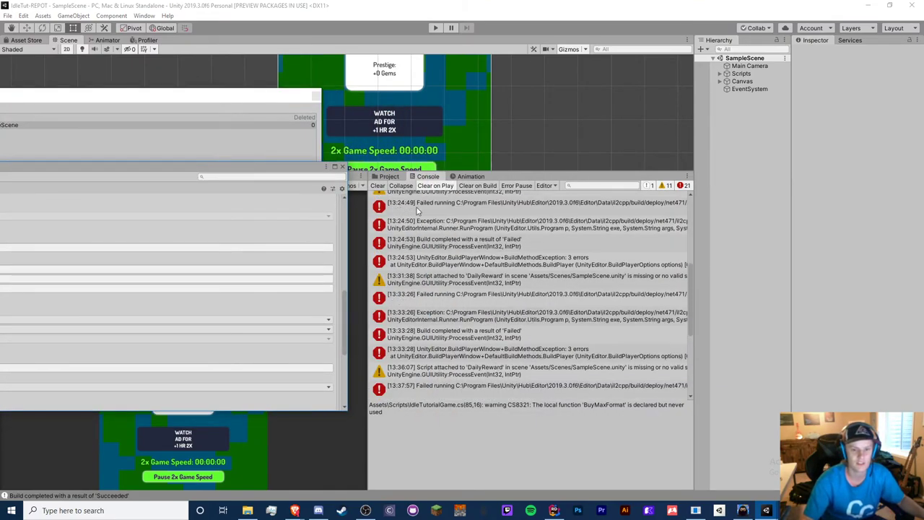
scroll(470, 311, "down", 4)
key("alt+Tab")
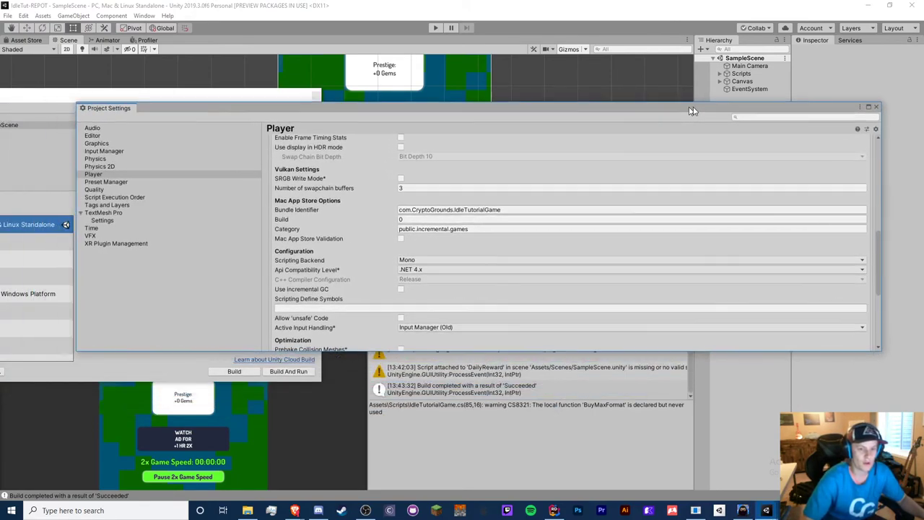
key("alt+Tab")
- Browse into the MonoBleedingEdge and EmbedRuntime folders, then return to the 0.1 IdleTut build folder
left_click(433, 172)
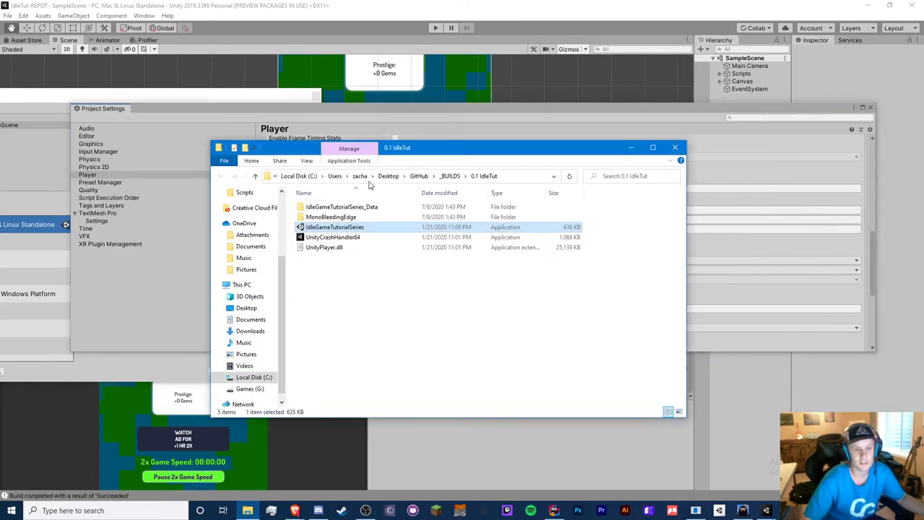
double_click(370, 216)
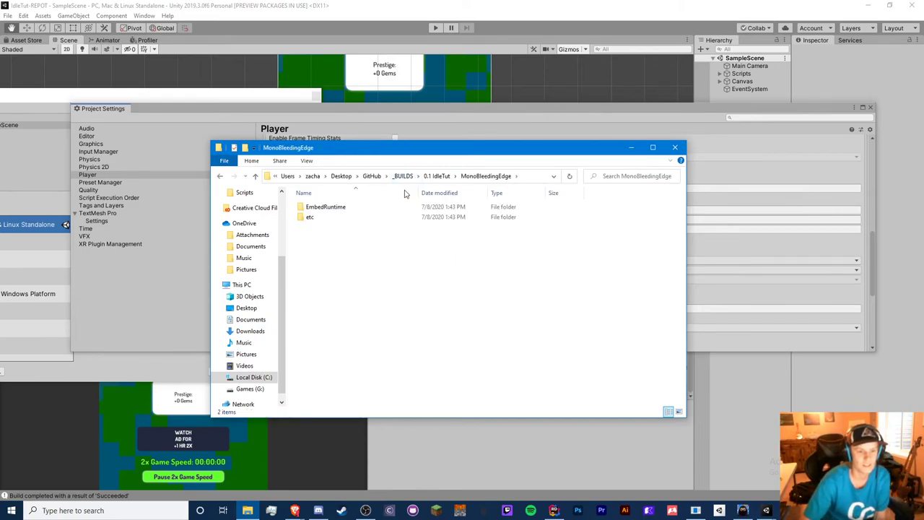
left_click(376, 208)
double_click(376, 208)
left_click(439, 176)
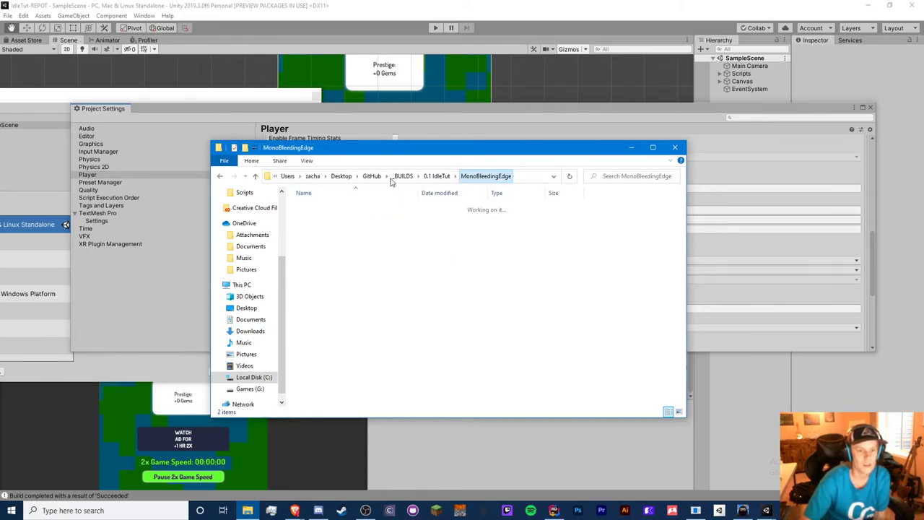
left_click(436, 176)
- Select the five build files, then launch IdleGameTutorialSeries.exe
left_click_drag(393, 272, 357, 207)
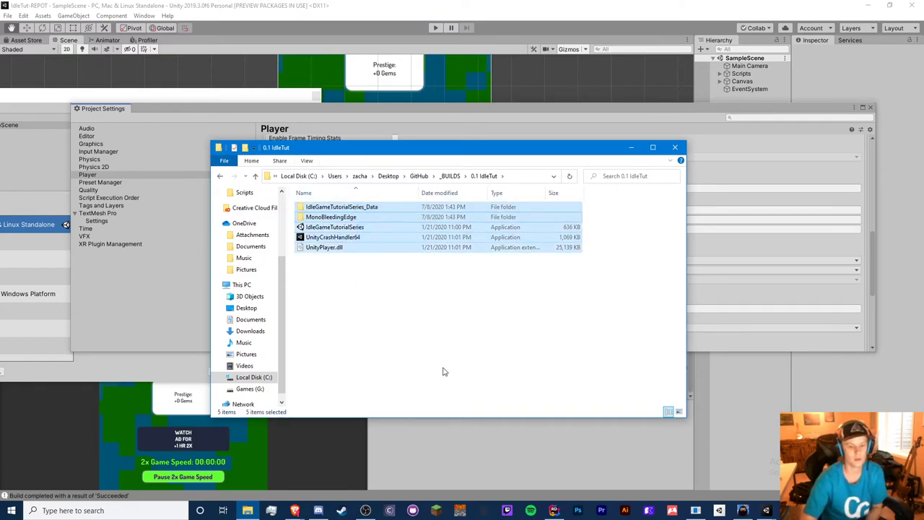
double_click(372, 227)
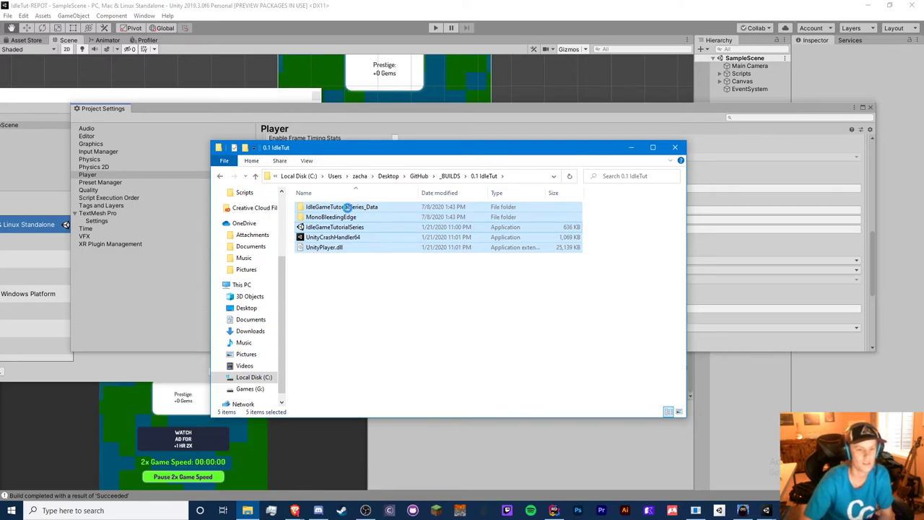
right_click(371, 228)
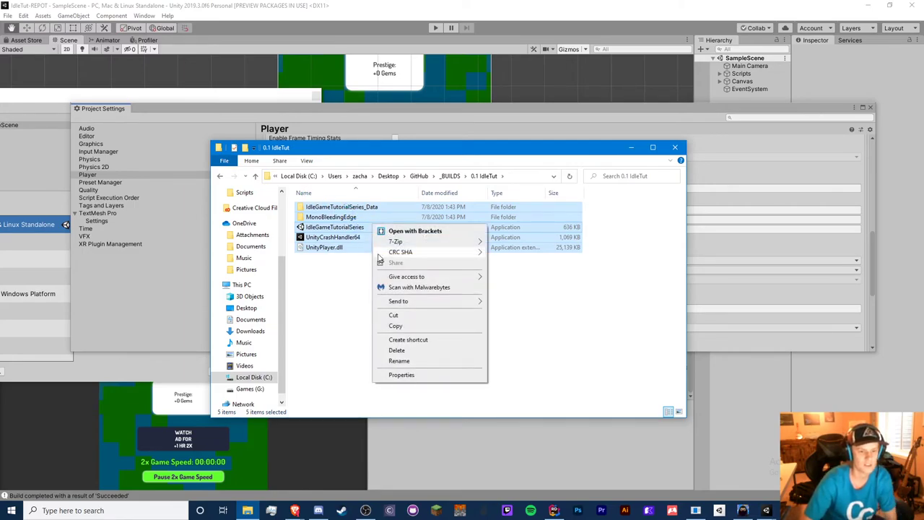
mouse_move(412, 244)
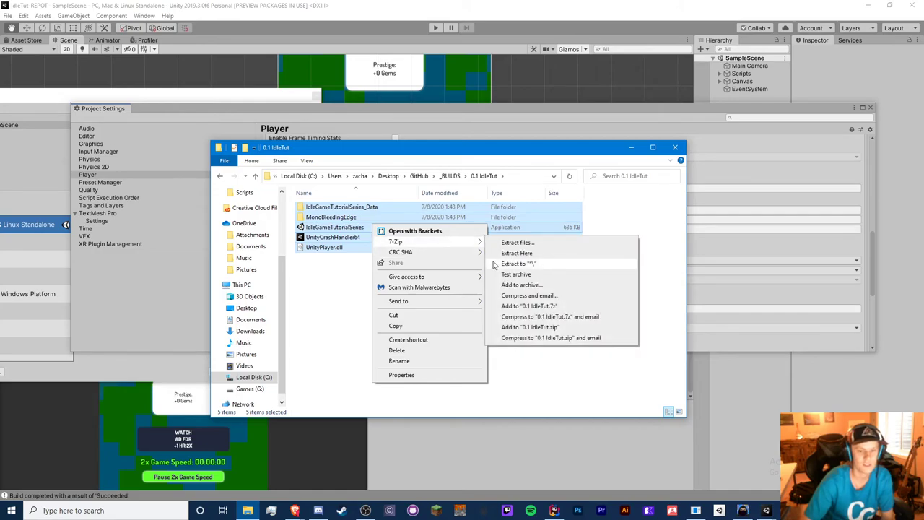
left_click(331, 277)
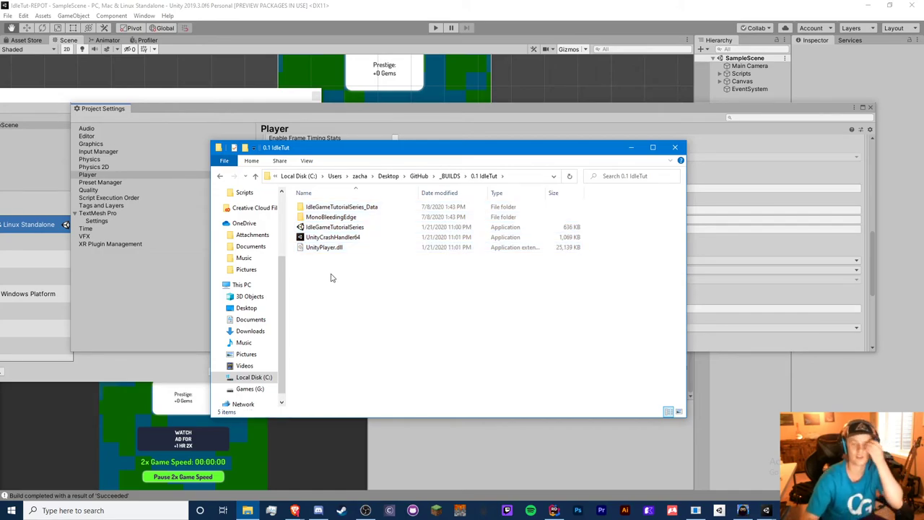
double_click(355, 228)
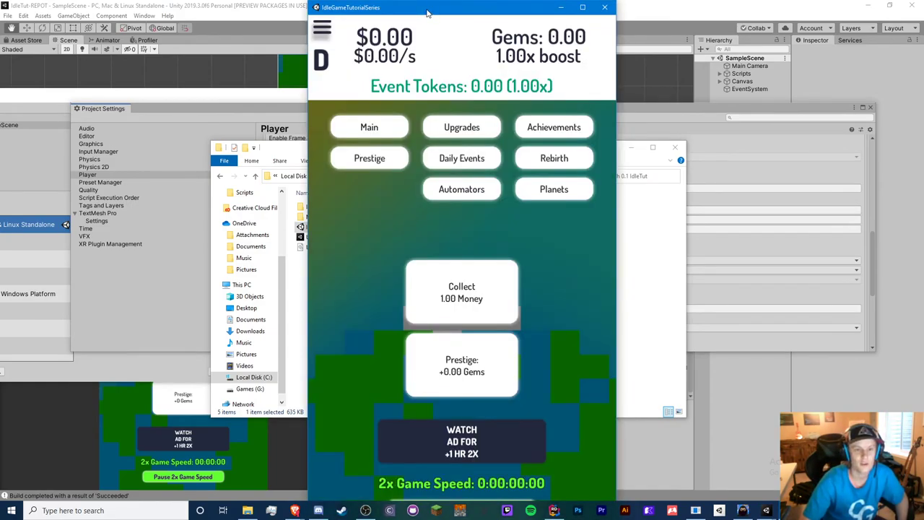
- Reshape the game window into a narrow, tall portrait window at the top of the screen
left_click_drag(426, 13, 424, 159)
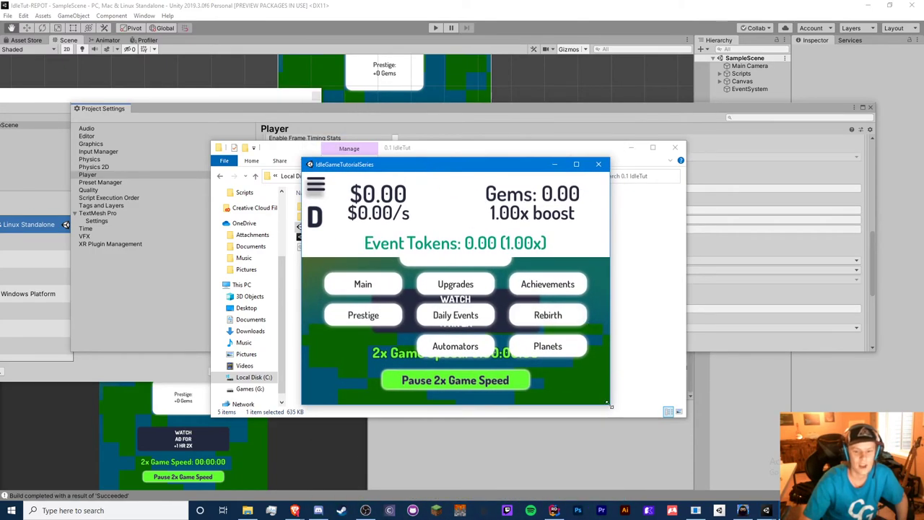
left_click_drag(609, 405, 596, 453)
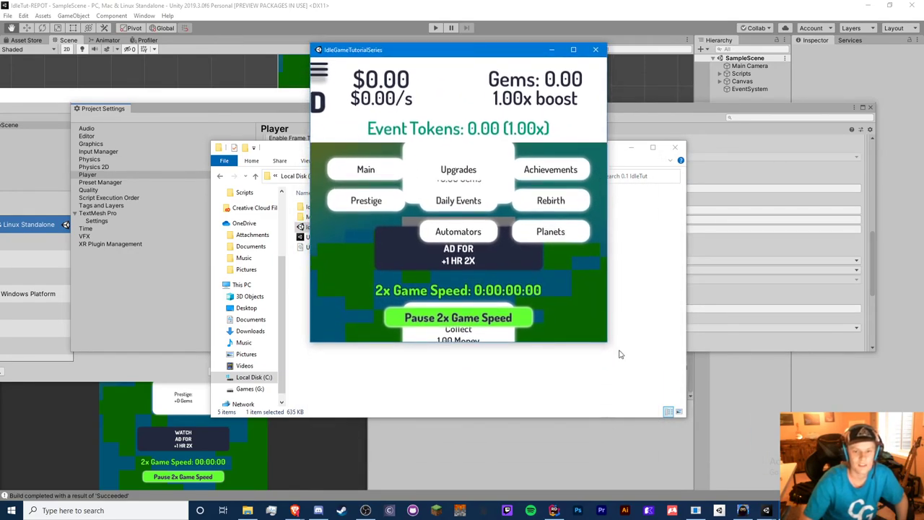
left_click_drag(606, 345, 726, 465)
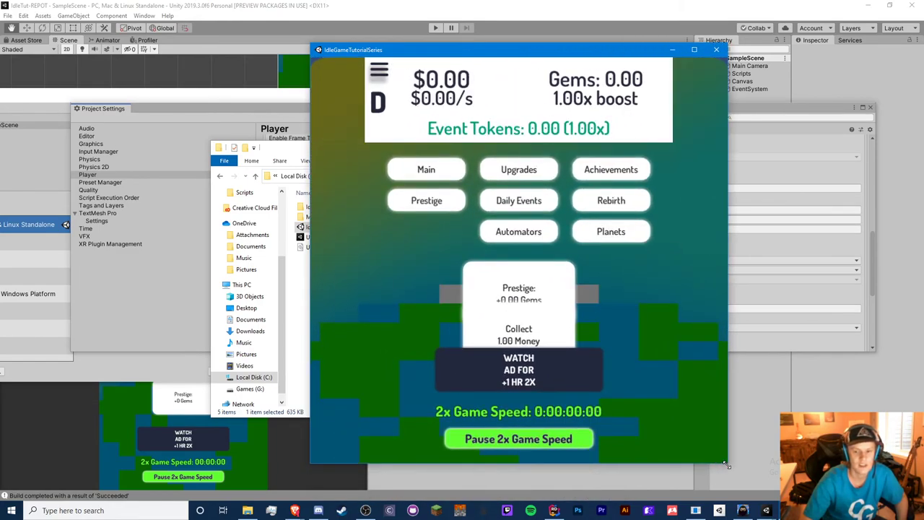
left_click_drag(473, 49, 454, 7)
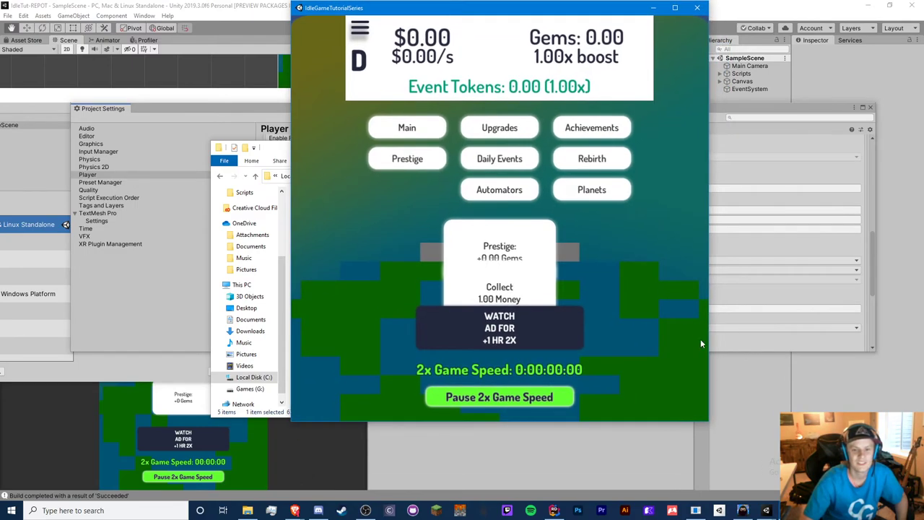
left_click_drag(708, 422, 604, 476)
- Claim the WATCH AD reward and collect money repeatedly, raising the balance to $16.00
left_click(445, 379)
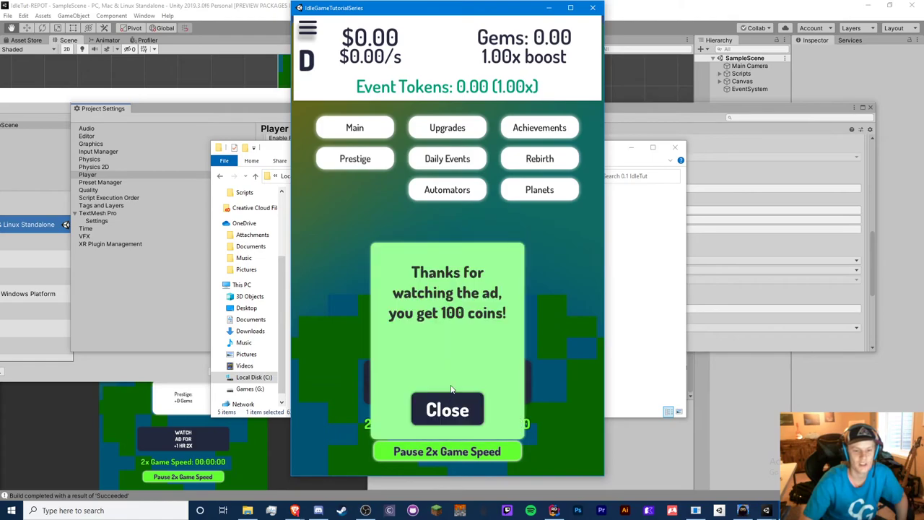
left_click(454, 410)
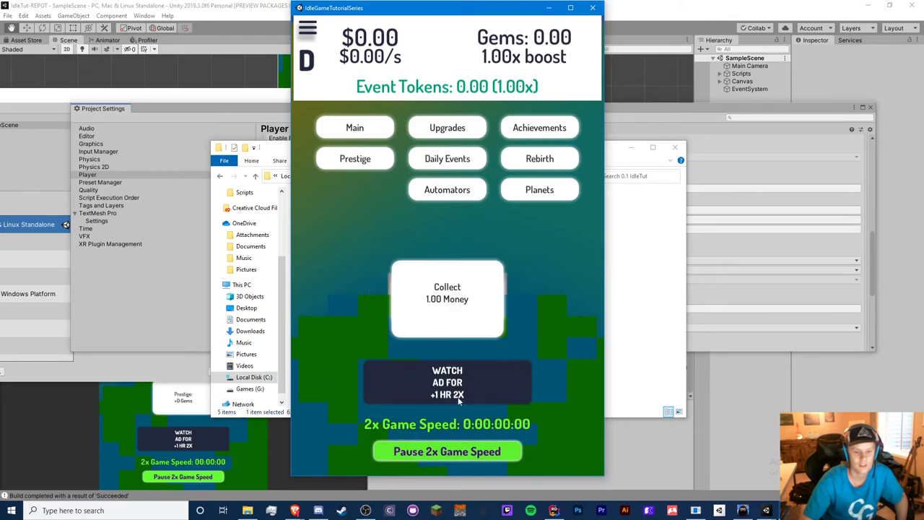
left_click(458, 401)
left_click(447, 406)
left_click(441, 303)
left_click(441, 303)
left_click(441, 303)
left_click(441, 303)
left_click(441, 303)
left_click(441, 303)
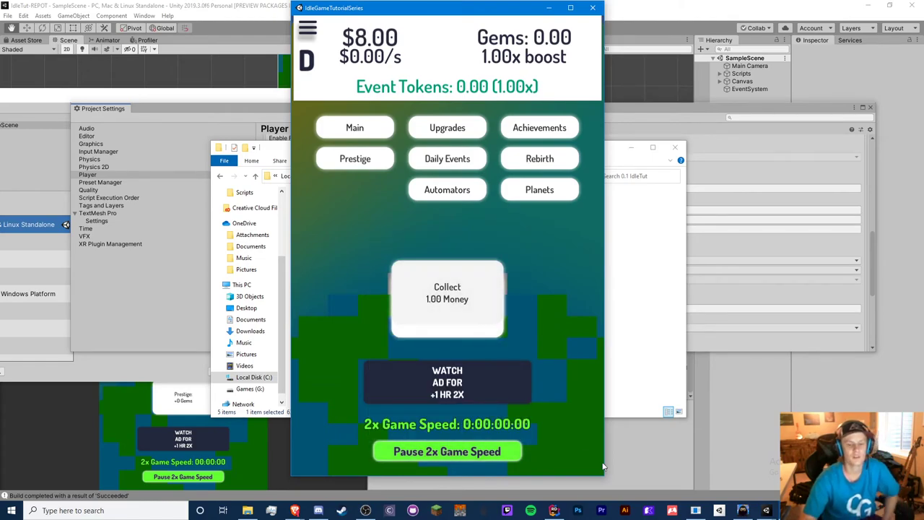
left_click_drag(603, 477, 621, 498)
- Collect money repeatedly to build up funds for an upgrade
left_click(464, 291)
left_click(464, 291)
left_click(465, 291)
left_click(465, 291)
left_click(465, 291)
left_click(465, 291)
left_click(464, 291)
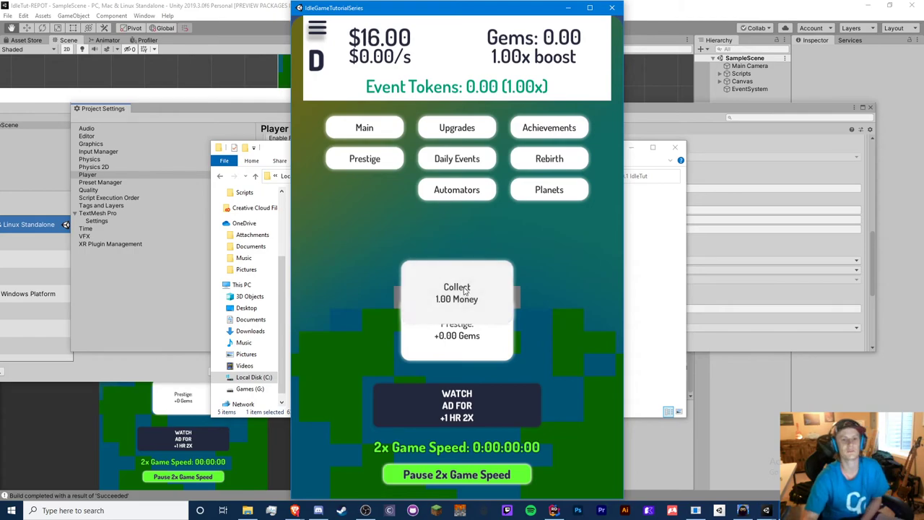
left_click(464, 291)
double_click(465, 291)
double_click(465, 291)
left_click(465, 291)
double_click(465, 291)
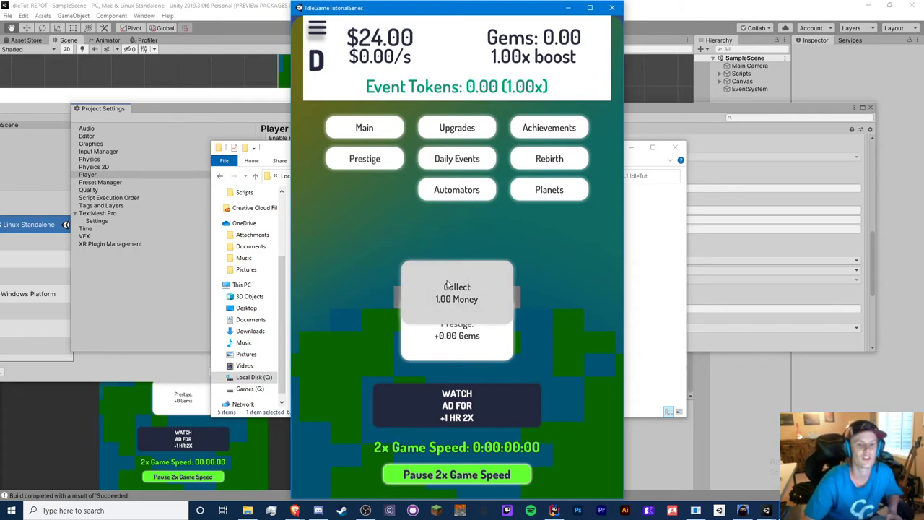
double_click(445, 289)
left_click(446, 289)
double_click(445, 289)
double_click(445, 288)
left_click(446, 289)
left_click(445, 289)
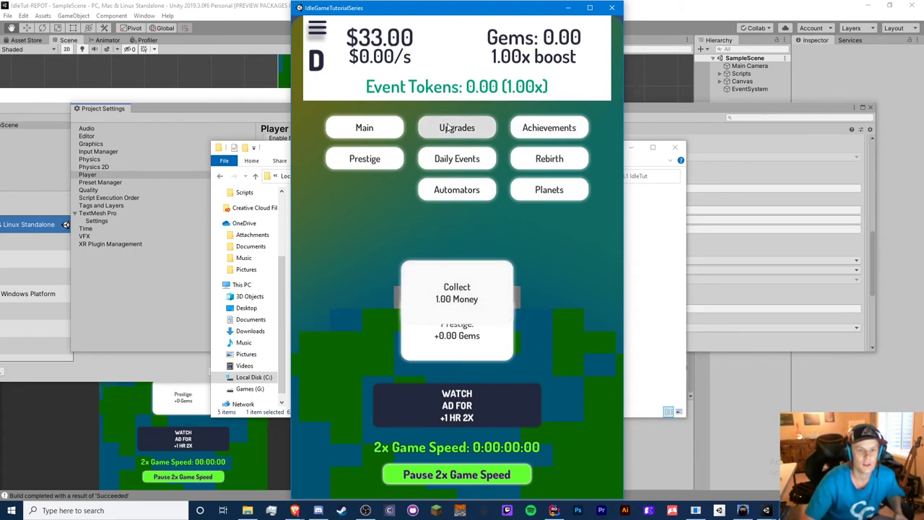
- Buy Max on Click UPG 1 in Upgrades to reach level 3, then return to Main
left_click(431, 129)
left_click(398, 253)
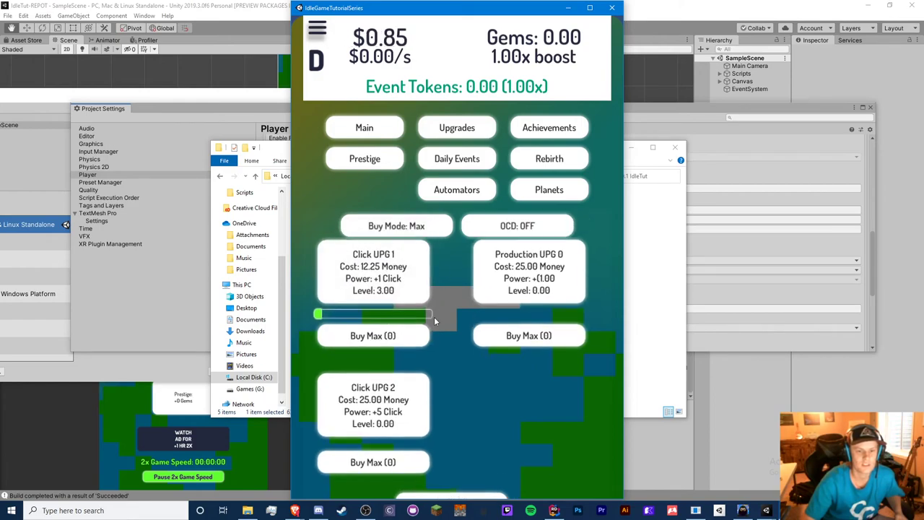
scroll(433, 379, "down", 3)
scroll(451, 447, "up", 3)
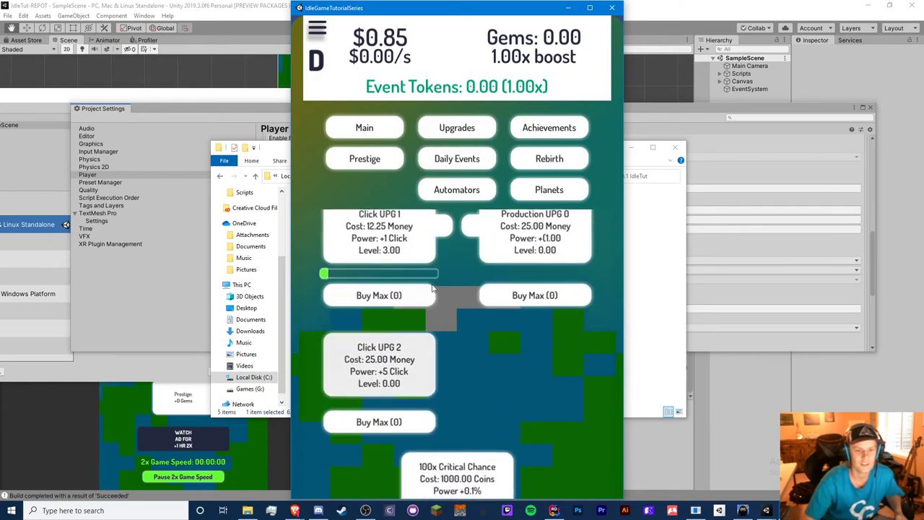
left_click_drag(456, 462, 420, 459)
left_click(363, 127)
- Collect money at the upgraded rate of 4.00 per click
left_click(456, 293)
left_click(456, 293)
left_click(456, 292)
left_click(456, 292)
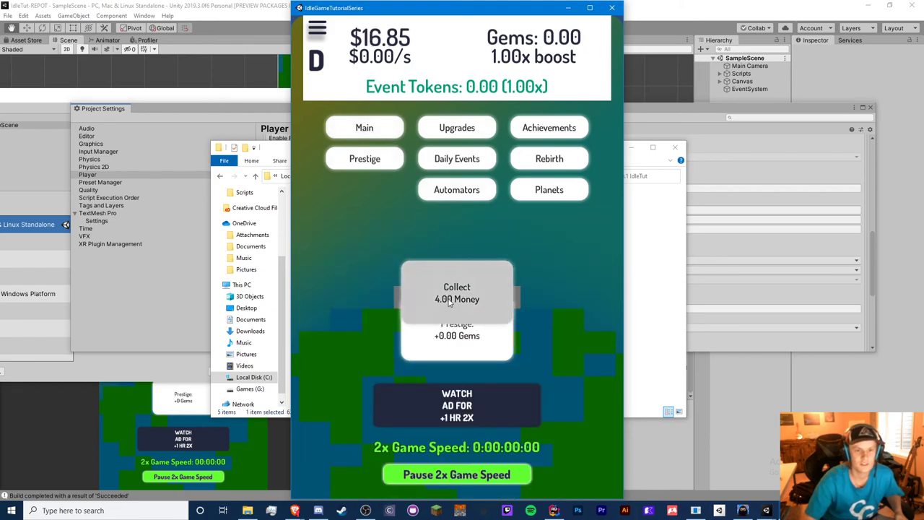
left_click(456, 293)
left_click(457, 292)
left_click(456, 292)
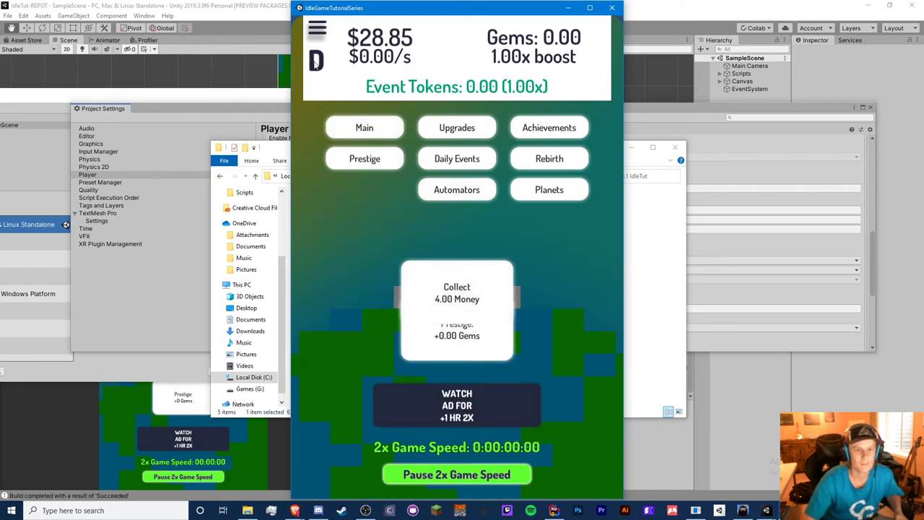
left_click(439, 279)
double_click(438, 278)
double_click(438, 279)
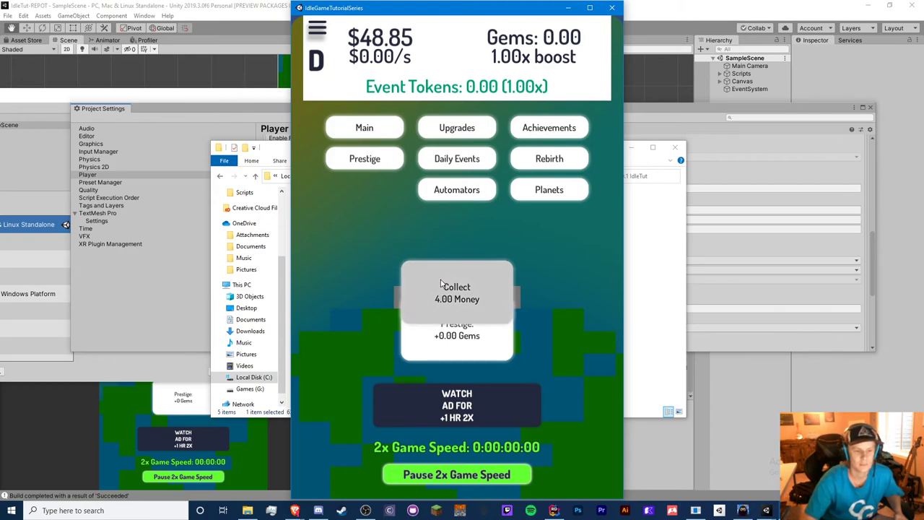
double_click(439, 279)
double_click(439, 279)
left_click(438, 278)
- Open the game's Settings screen and go back to the main screen
left_click(315, 30)
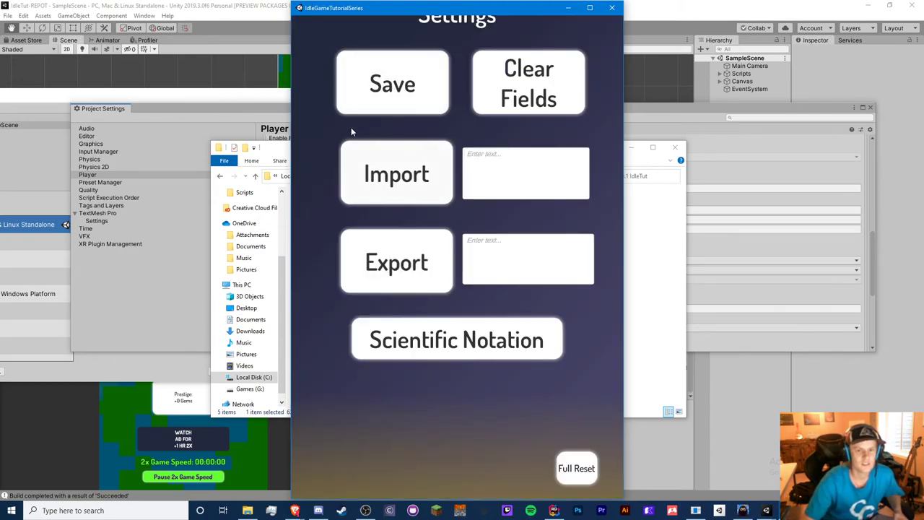
mouse_move(314, 13)
left_mouse_down()
mouse_move(391, 180)
mouse_move(387, 204)
mouse_move(385, 187)
left_mouse_up()
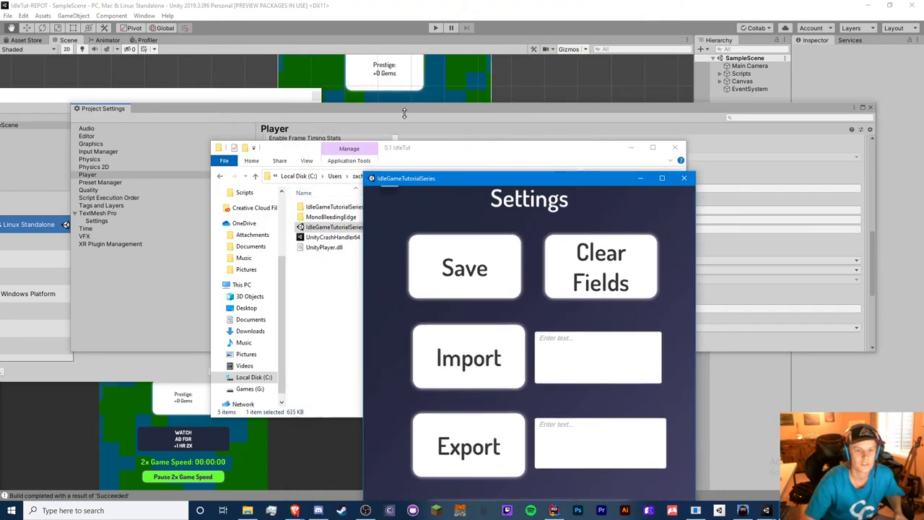
left_click(387, 192)
left_click_drag(390, 178, 299, 11)
- Keep collecting until the balance reaches $128.85
left_click(453, 301)
left_click(453, 301)
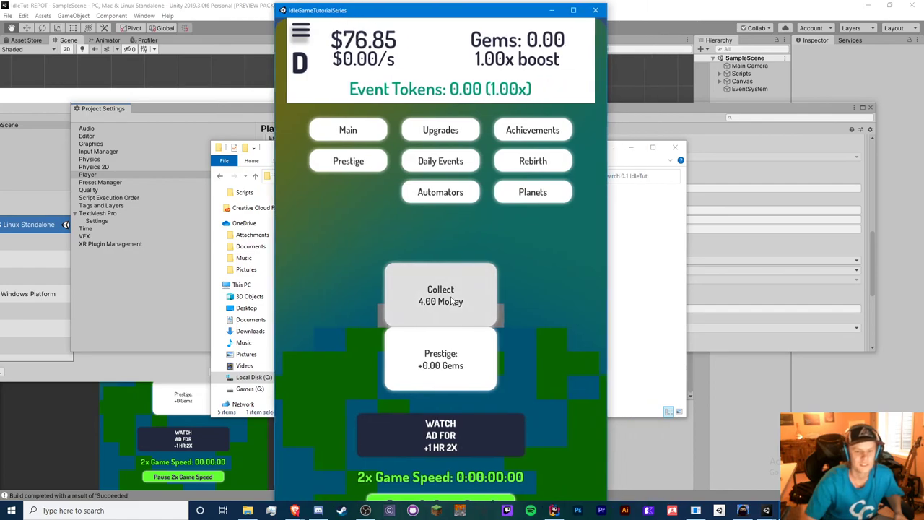
left_click(453, 301)
left_click(453, 301)
left_click(453, 301)
left_click(453, 301)
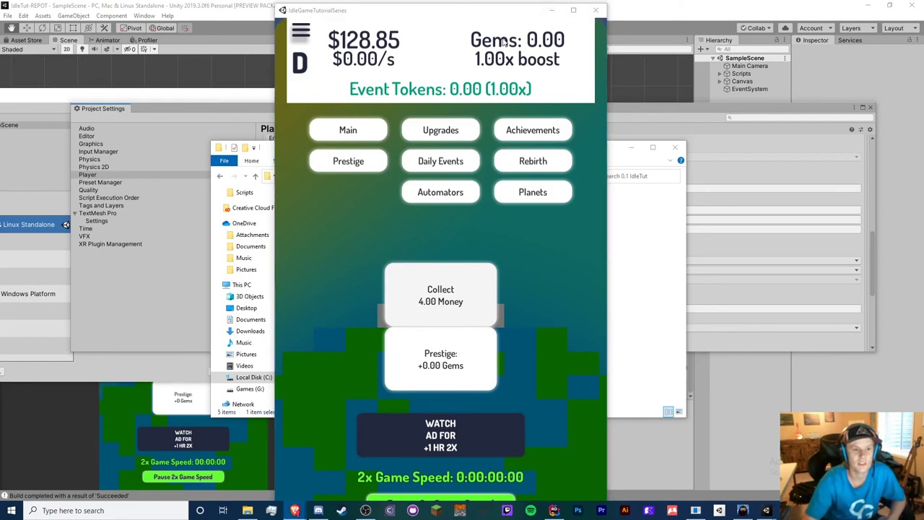
mouse_move(491, 10)
left_mouse_down()
mouse_move(493, 29)
mouse_move(497, 16)
left_mouse_up()
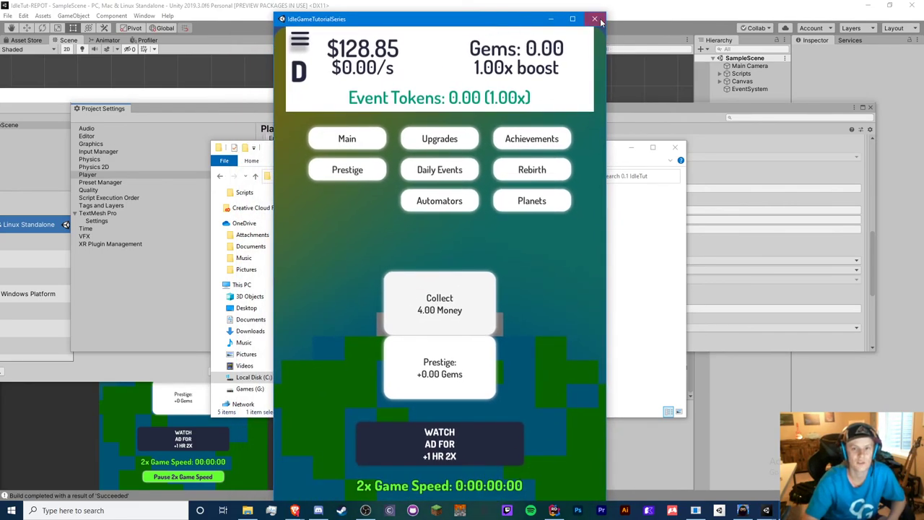
- Quit the game, close the build folder, and close Project Settings, leaving Build Settings open
left_click(603, 21)
left_click(674, 147)
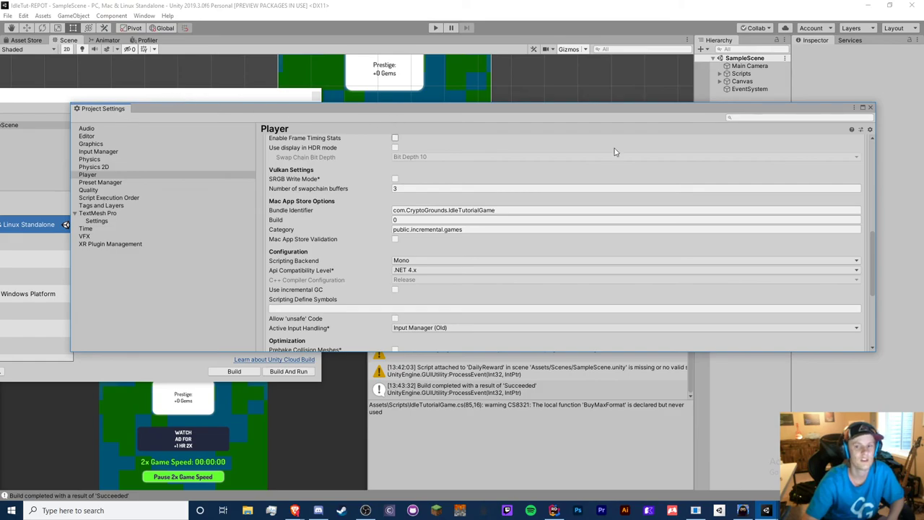
left_click(870, 107)
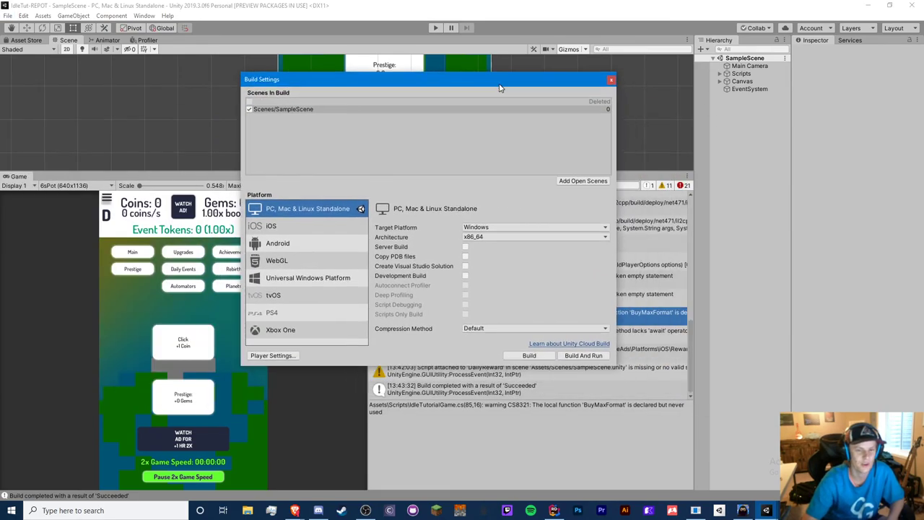